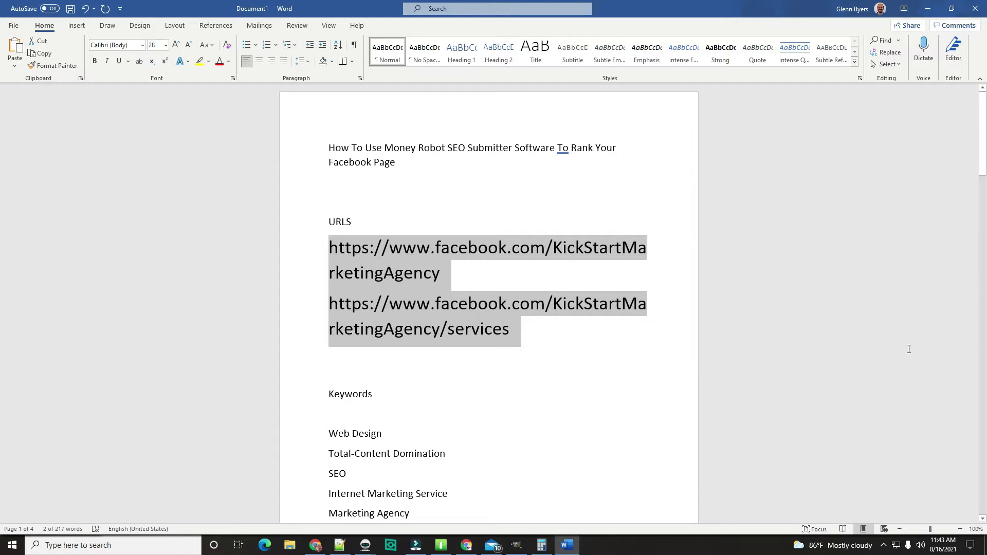
Minimize the Word document and the Money Robot spin preview and campaign windows, and switch to the Facebook page in Chrome.
left_click(928, 13)
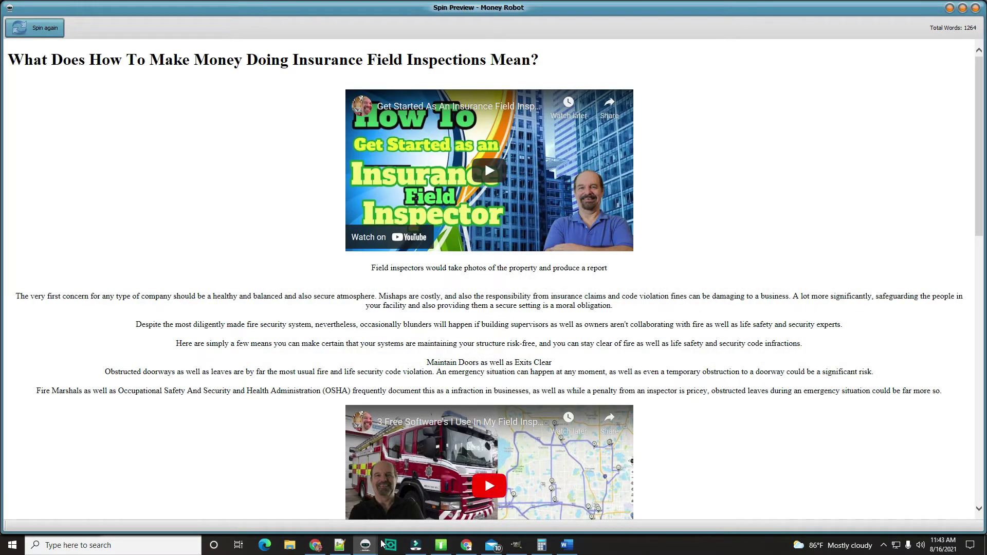
left_click(950, 8)
left_click(945, 9)
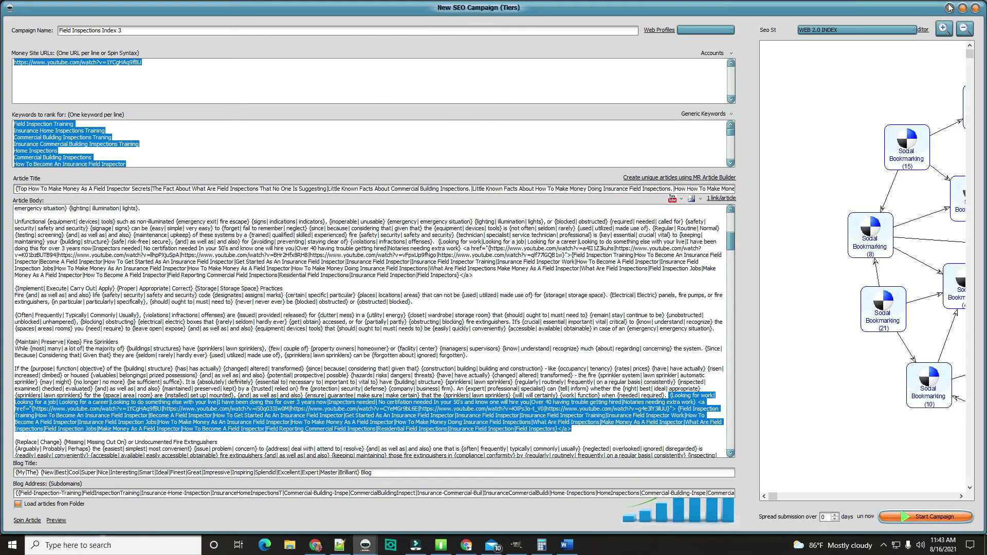
left_click(950, 8)
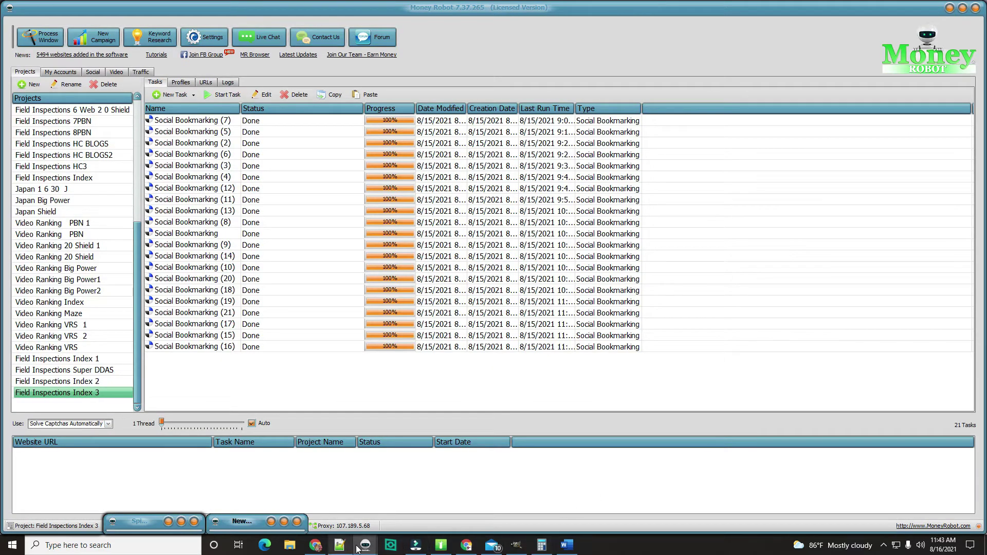
left_click(468, 546)
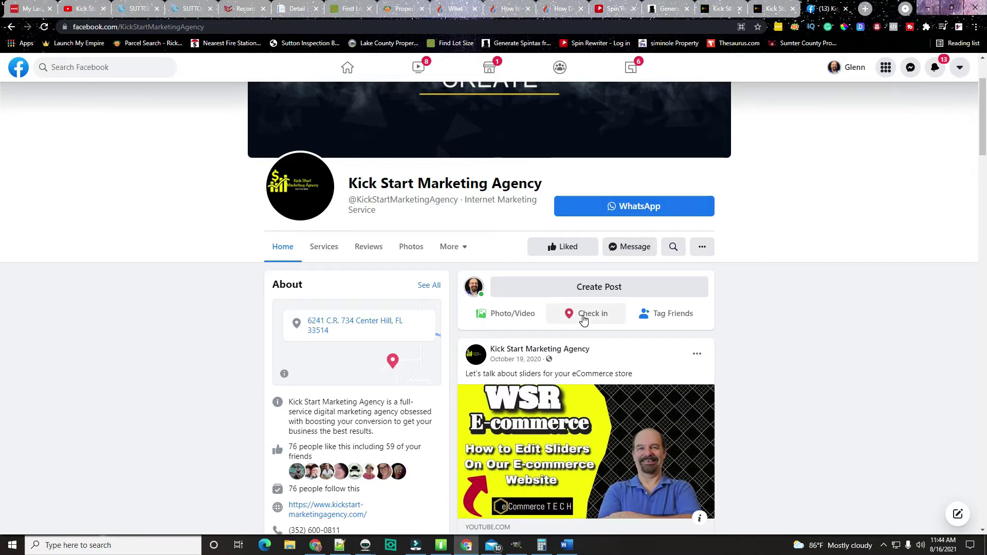
Look over the header of the Kick Start Marketing Agency Facebook page and select its full web address.
scroll(689, 250, "up", 2)
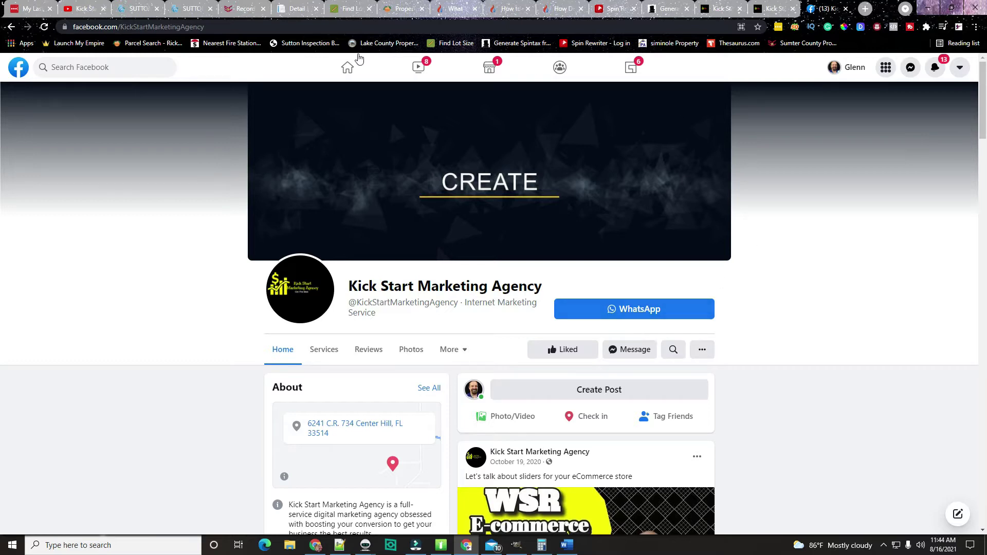
scroll(497, 360, "down", 1)
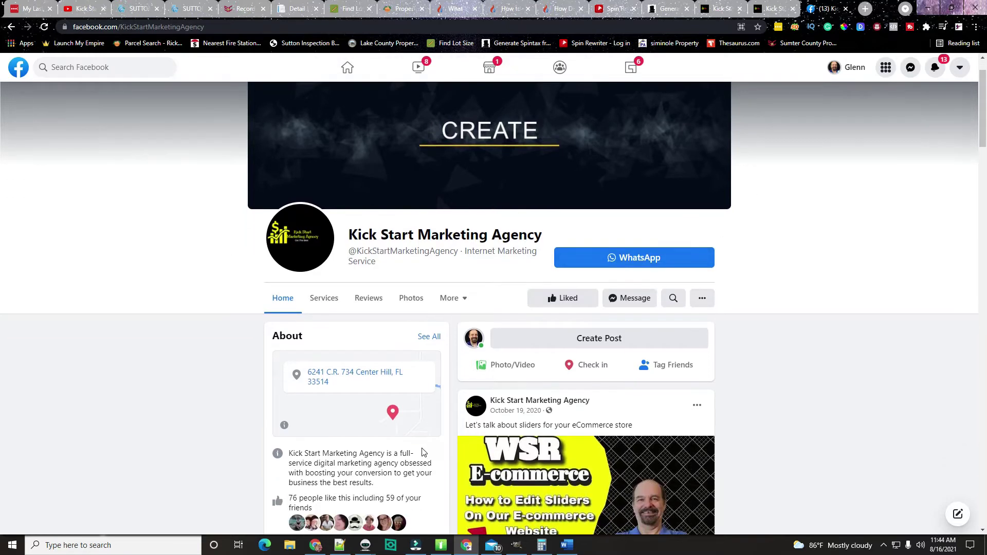
scroll(493, 417, "up", 1)
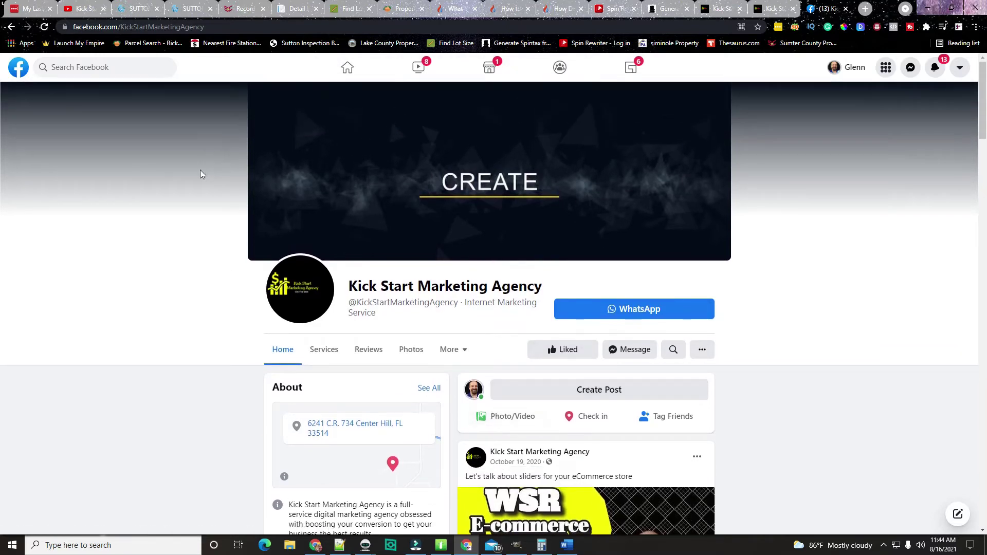
left_click_drag(229, 27, 73, 27)
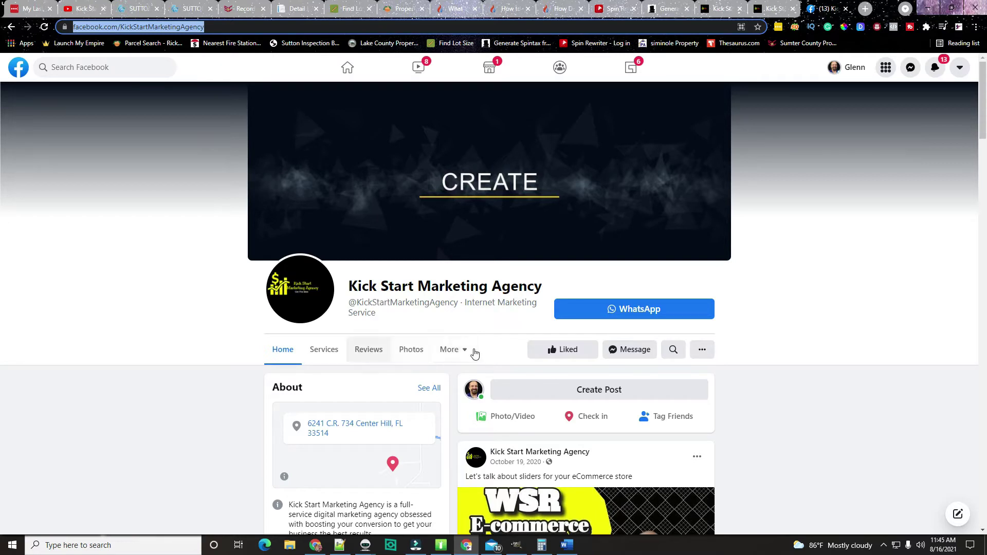
Review the Facebook page's About section, from the business description and contact details to the service categories.
scroll(369, 440, "down", 1)
scroll(369, 440, "down", 3)
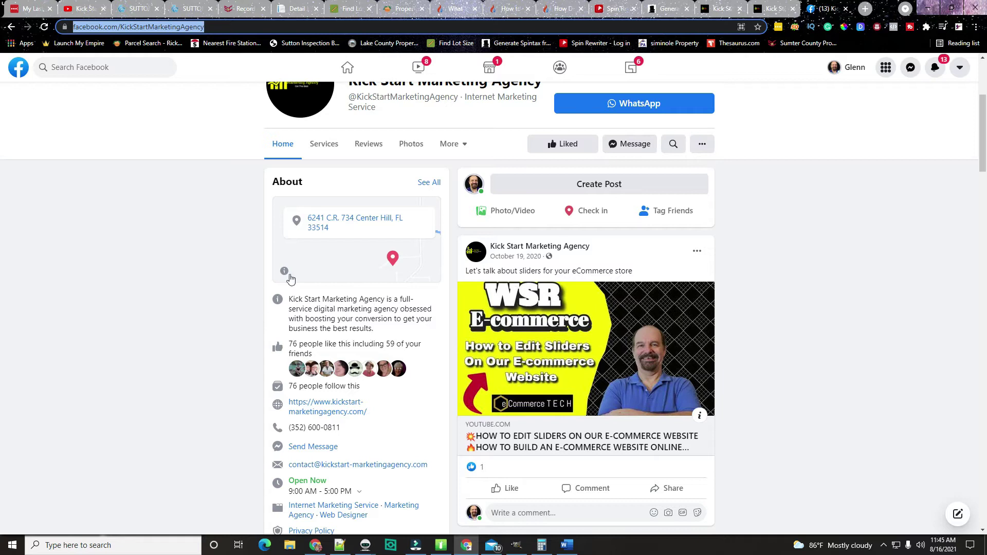
scroll(391, 349, "down", 2)
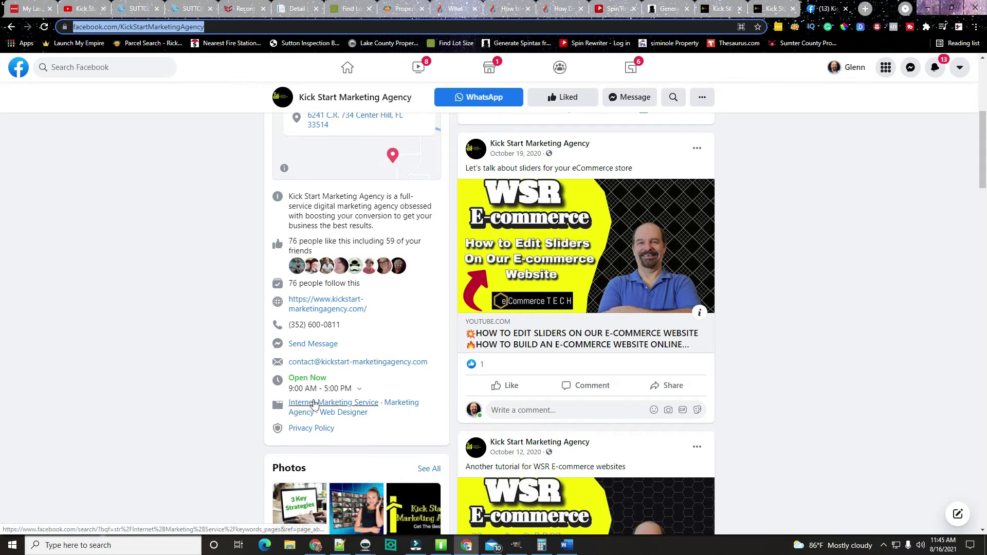
scroll(425, 411, "down", 1)
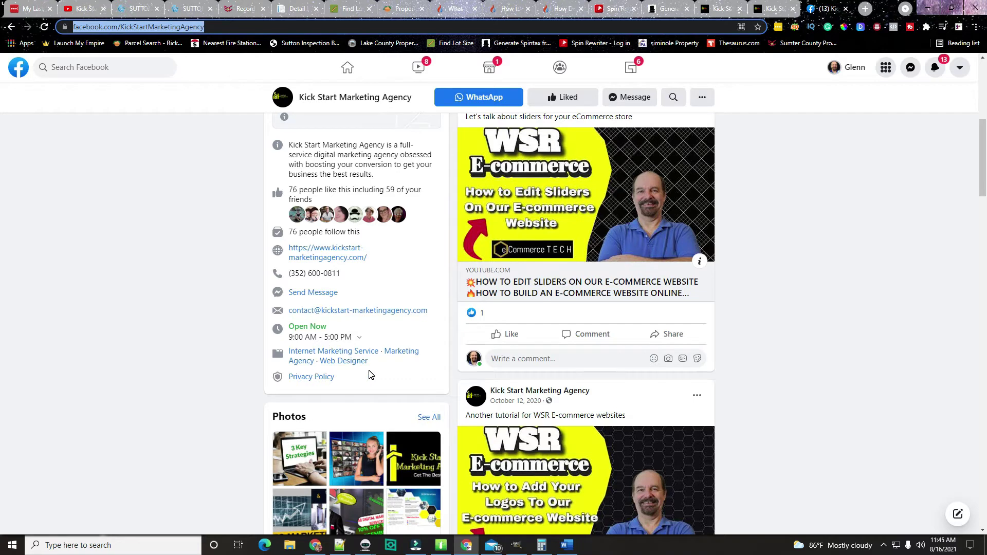
scroll(369, 375, "up", 6)
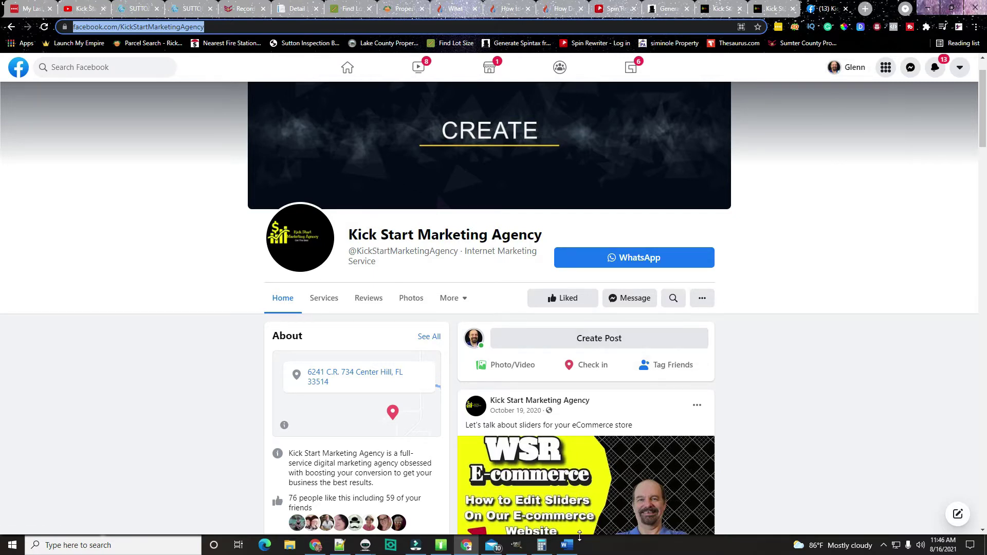
mouse_move(569, 551)
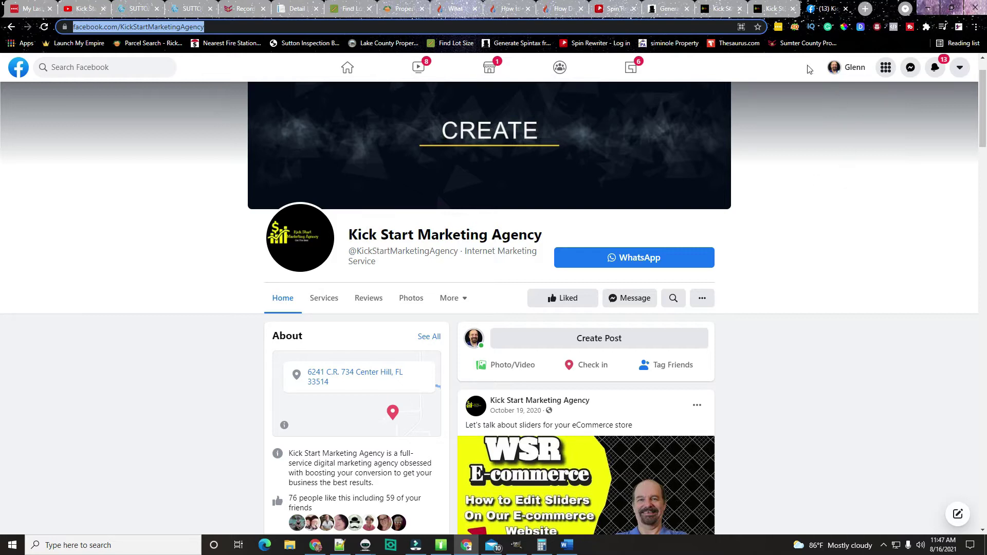
left_click(794, 28)
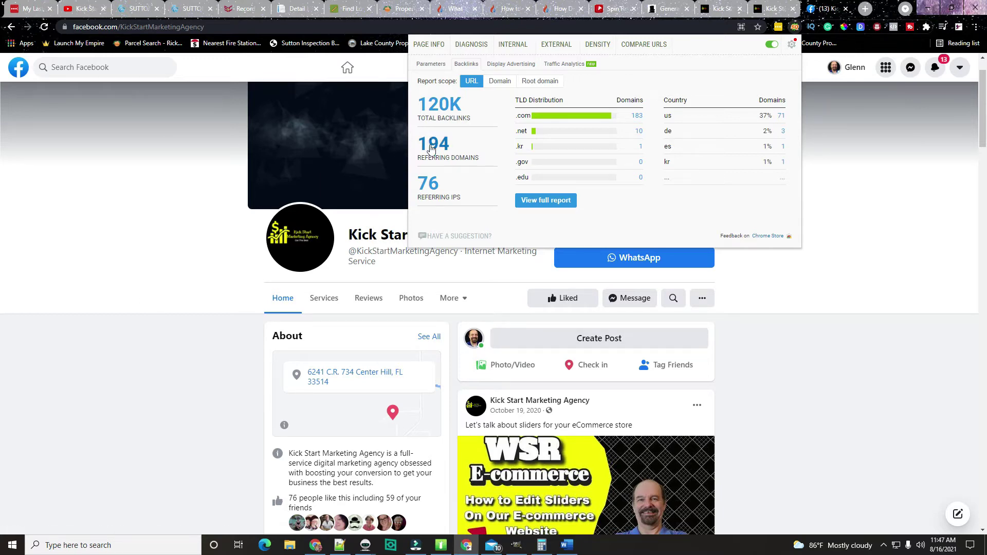
left_click(841, 166)
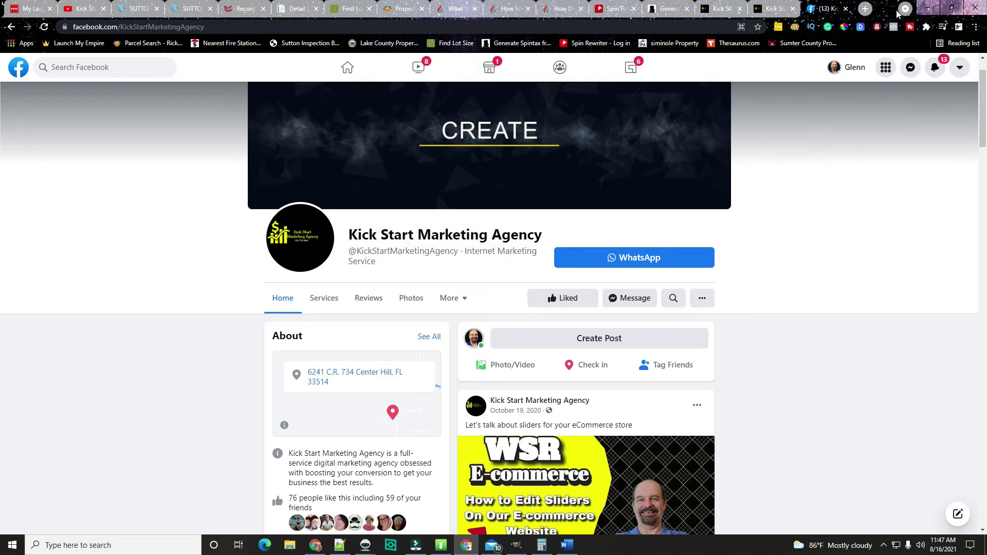
left_click(865, 8)
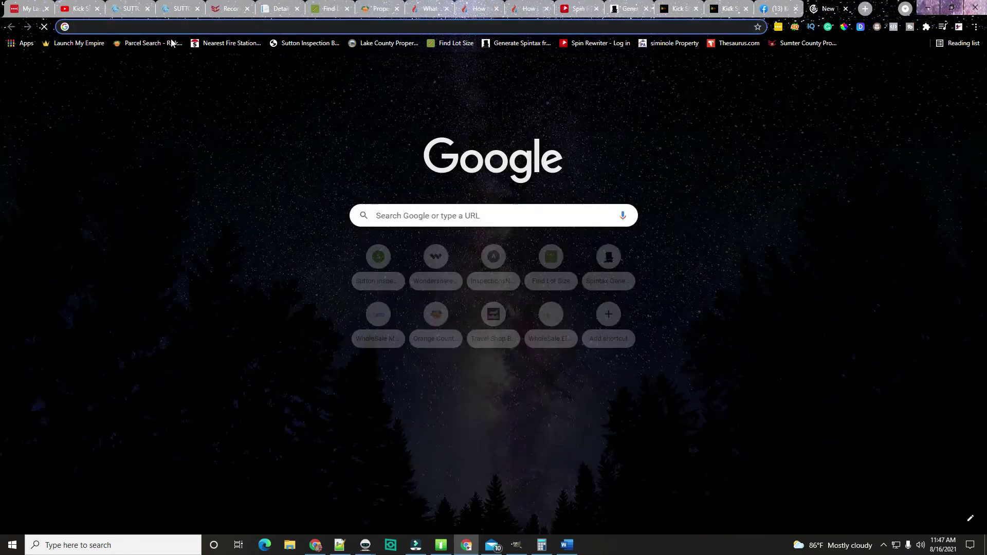
left_click(185, 28)
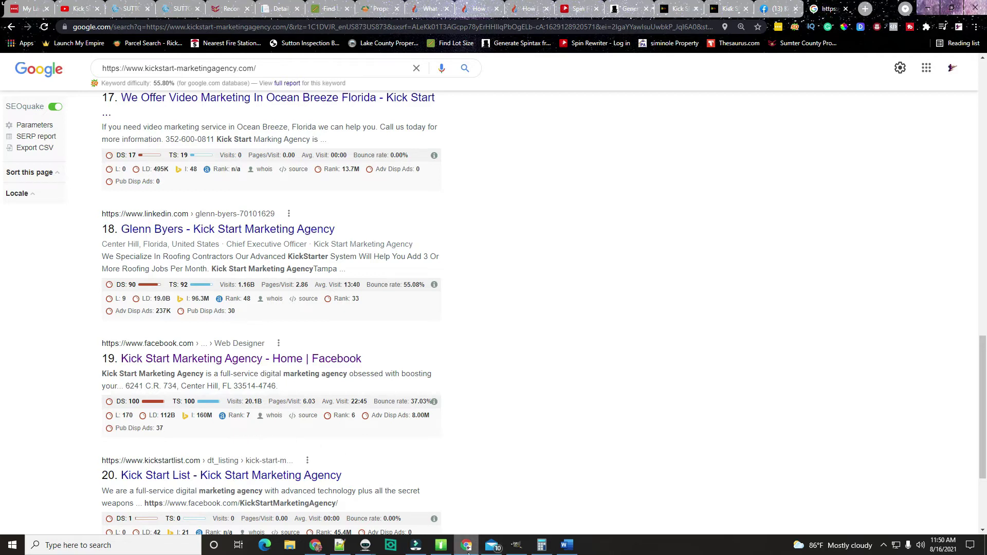
Switch to the Word document and set the keyword list from Web Design through Web Designer to font size 36.
left_click(567, 545)
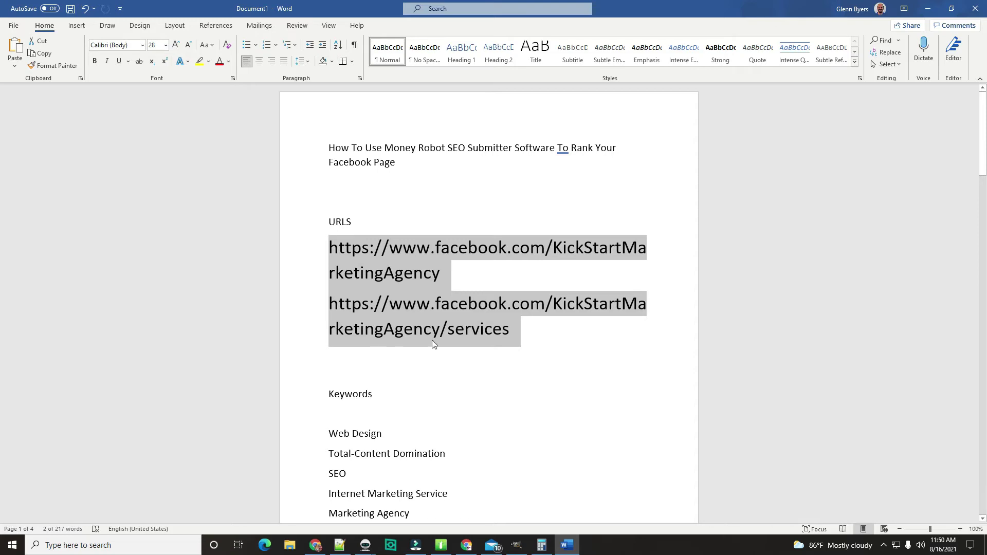
scroll(506, 378, "down", 4)
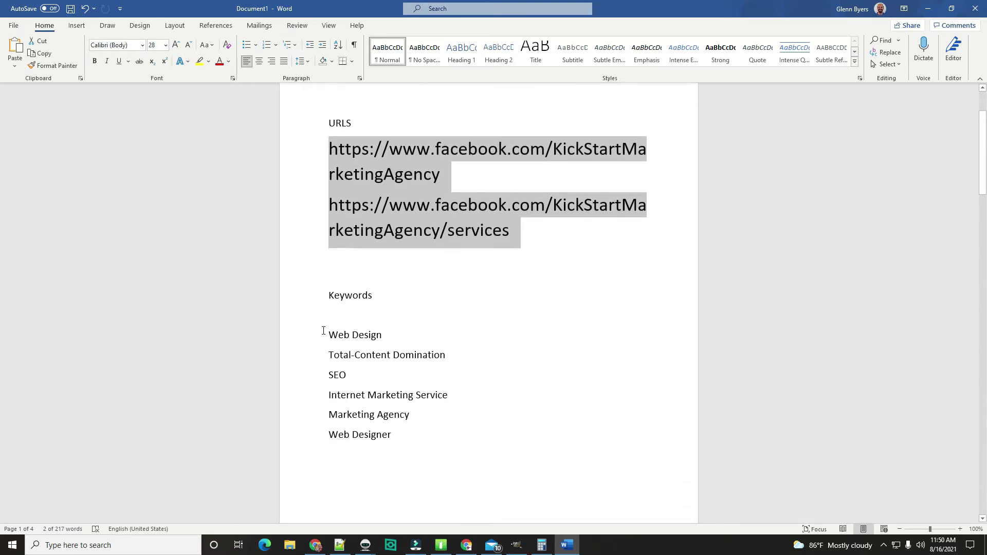
left_click_drag(326, 334, 418, 437)
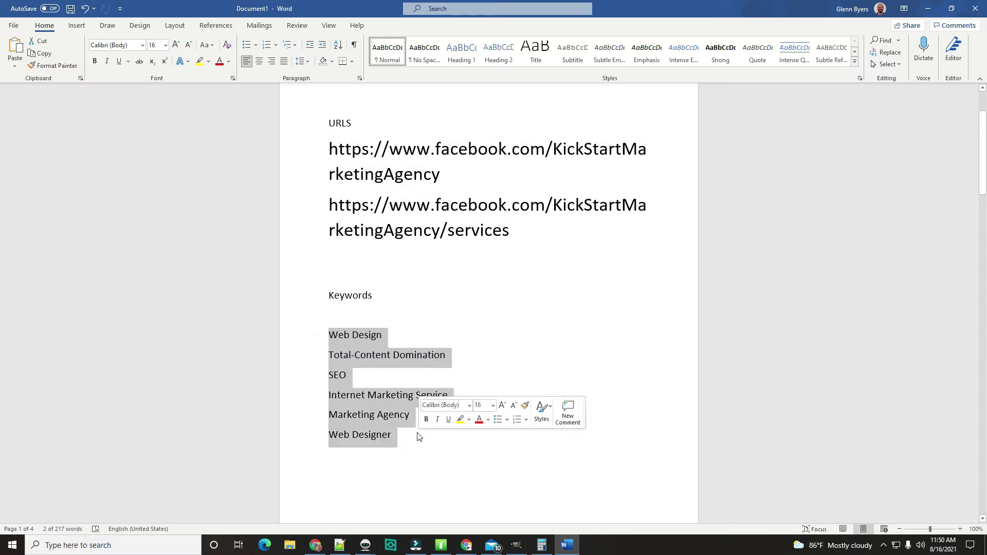
left_click(165, 46)
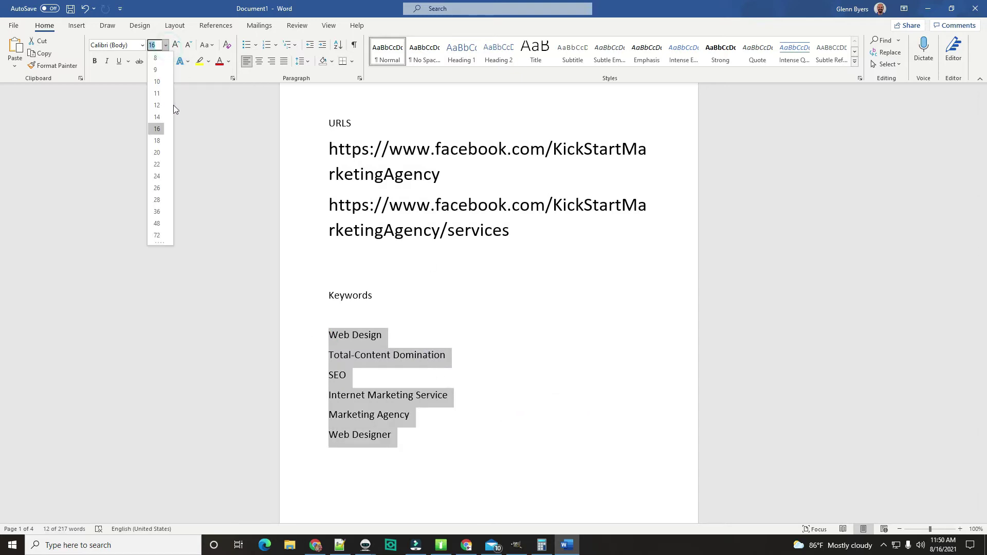
left_click(157, 212)
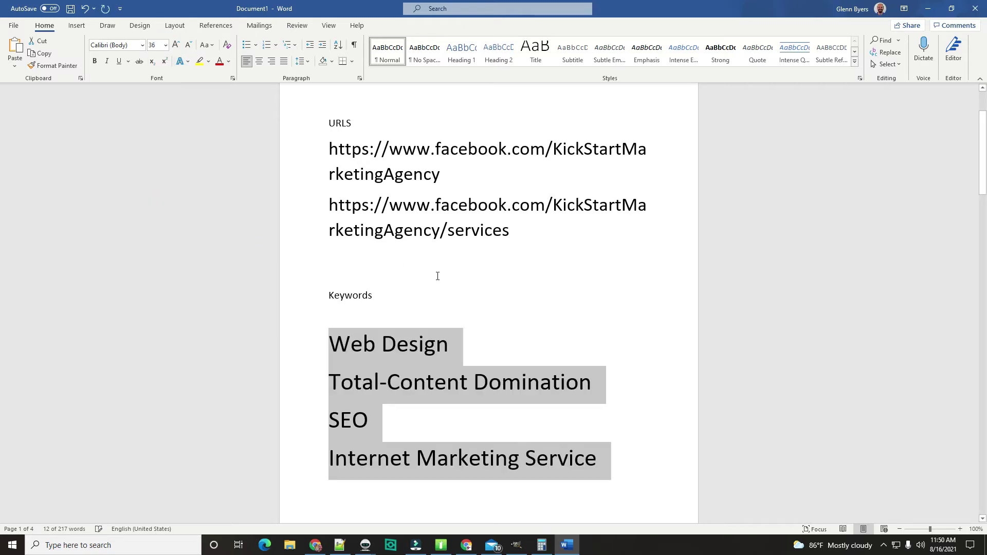
scroll(620, 289, "down", 6)
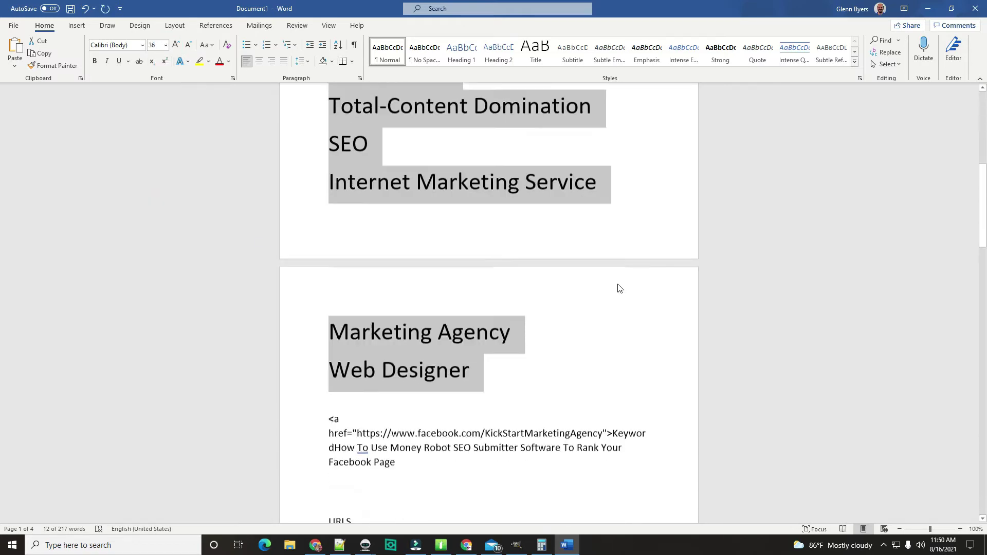
scroll(619, 288, "up", 1)
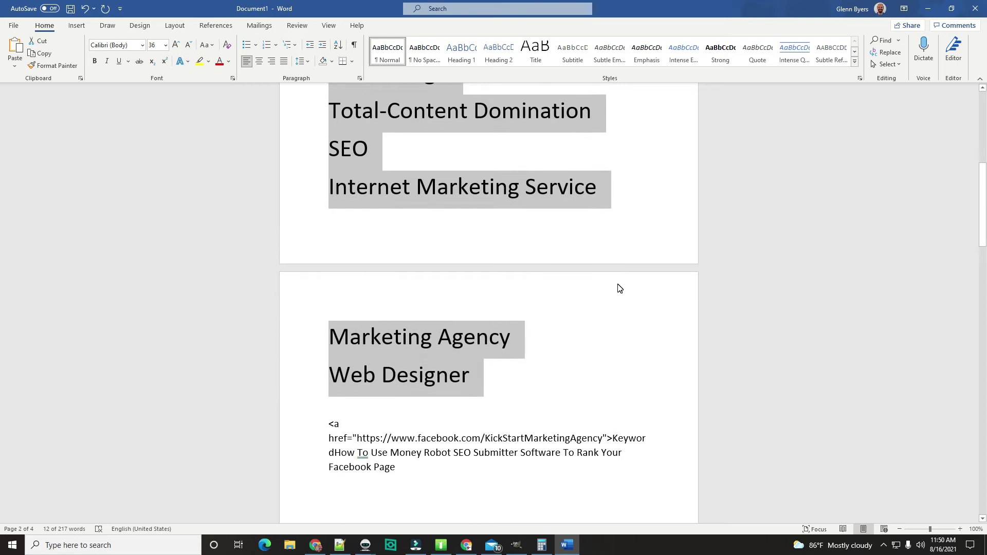
scroll(618, 285, "up", 1)
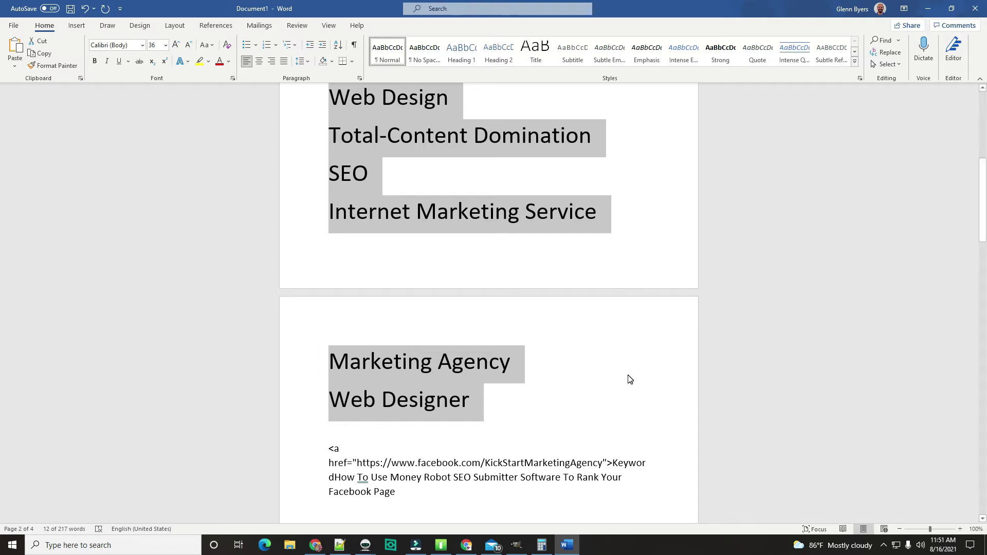
scroll(631, 379, "down", 2)
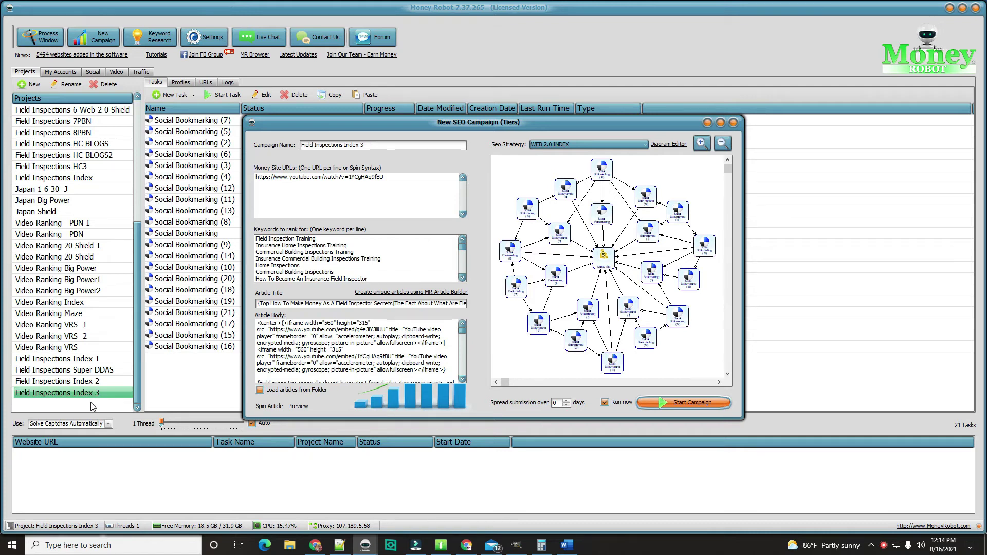
Preview the diagrams of the 1 > 3 > 12, 1 > 3> 12 + Social Bookmarks and MAZE strategies in the new SEO campaign.
left_click(582, 145)
left_click_drag(674, 270, 670, 179)
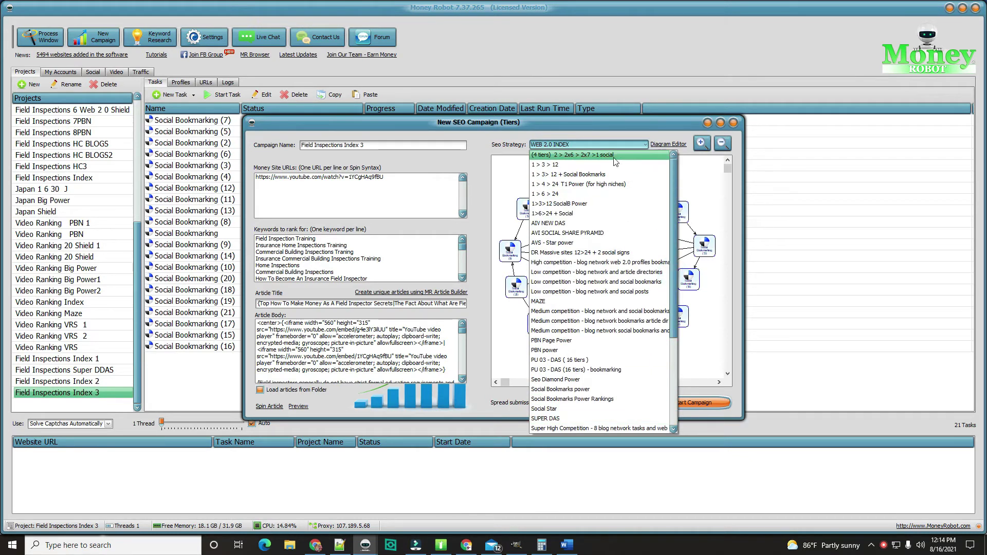
left_click(571, 165)
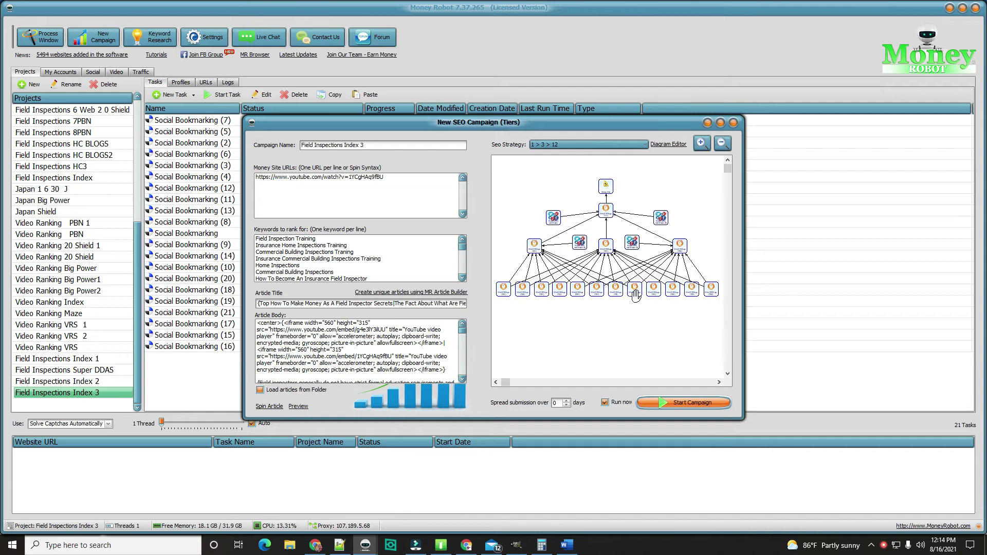
left_click(646, 147)
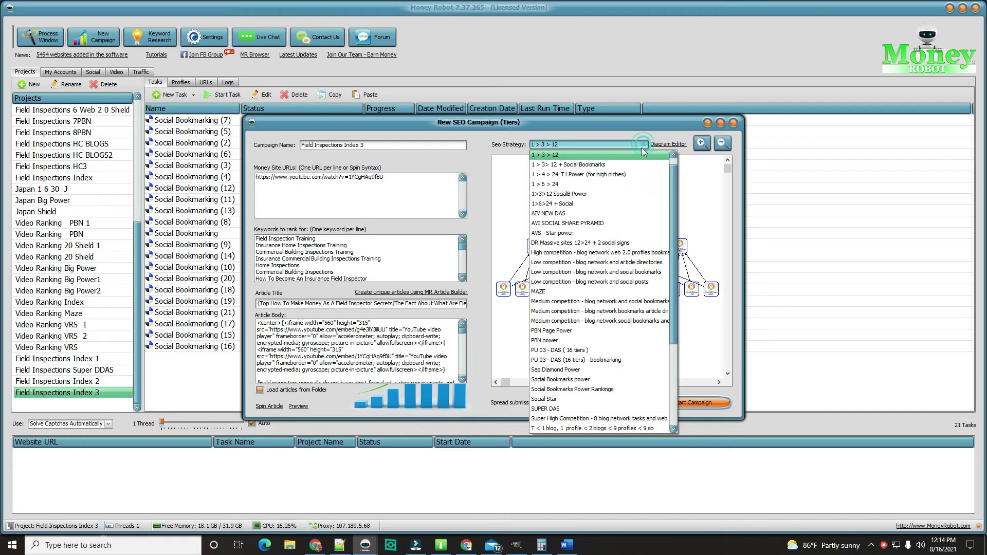
left_click(584, 165)
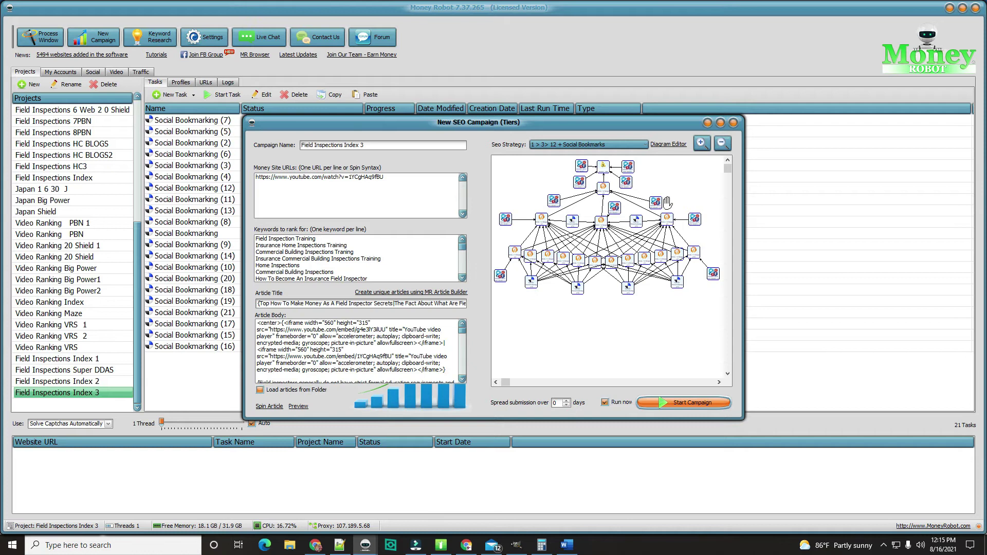
left_click(646, 144)
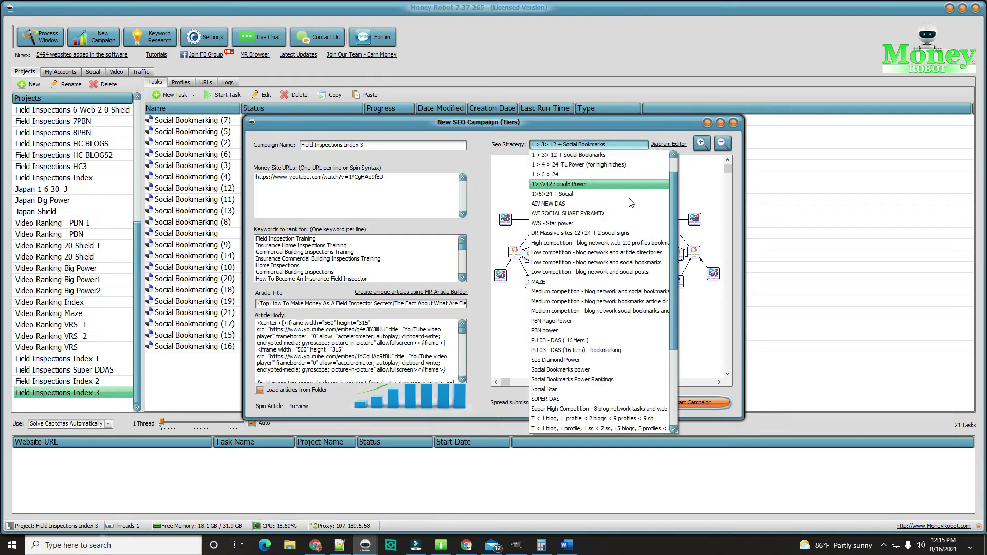
left_click(553, 281)
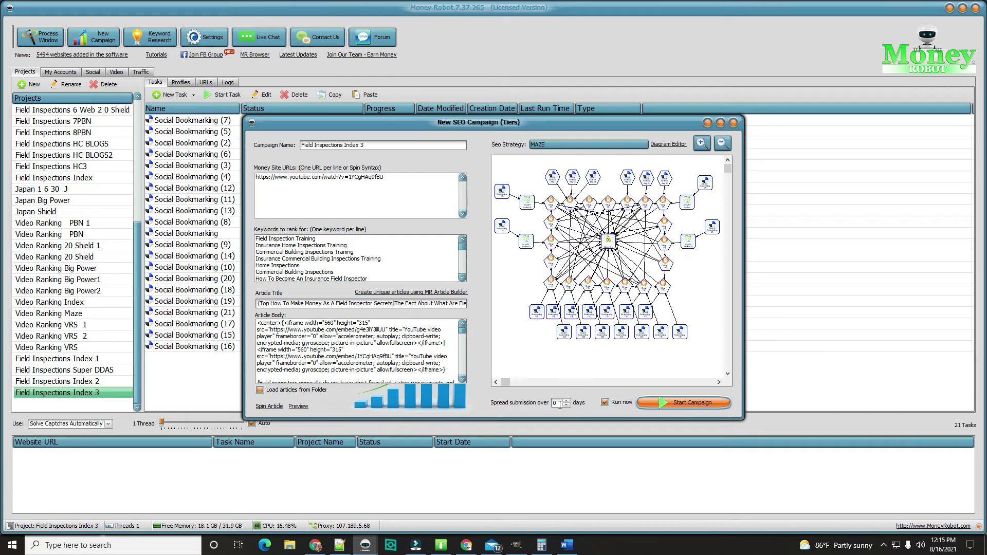
Preview the diagrams of the Super High Competition - 8 blog network tasks and WEB 2.0 INDEX strategies.
left_click(645, 144)
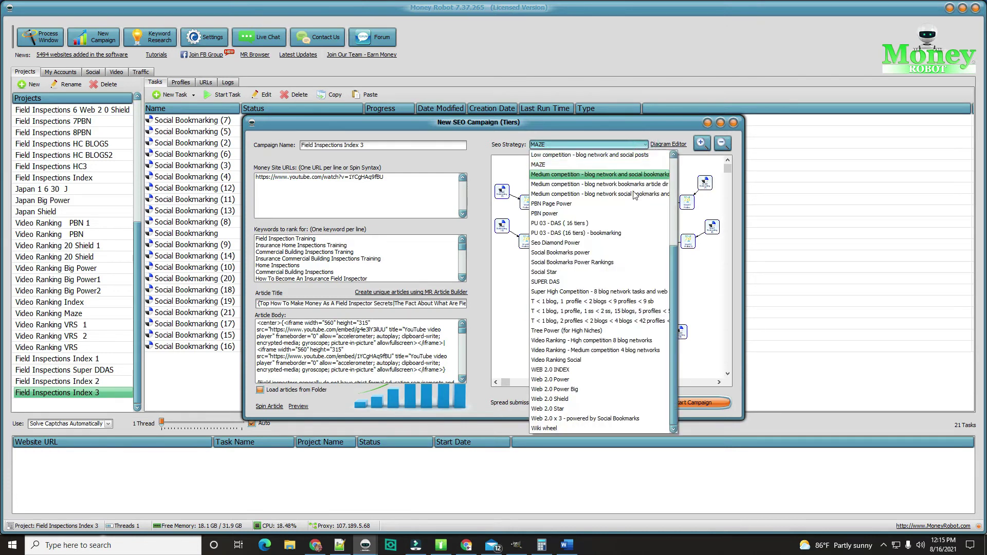
left_click(570, 292)
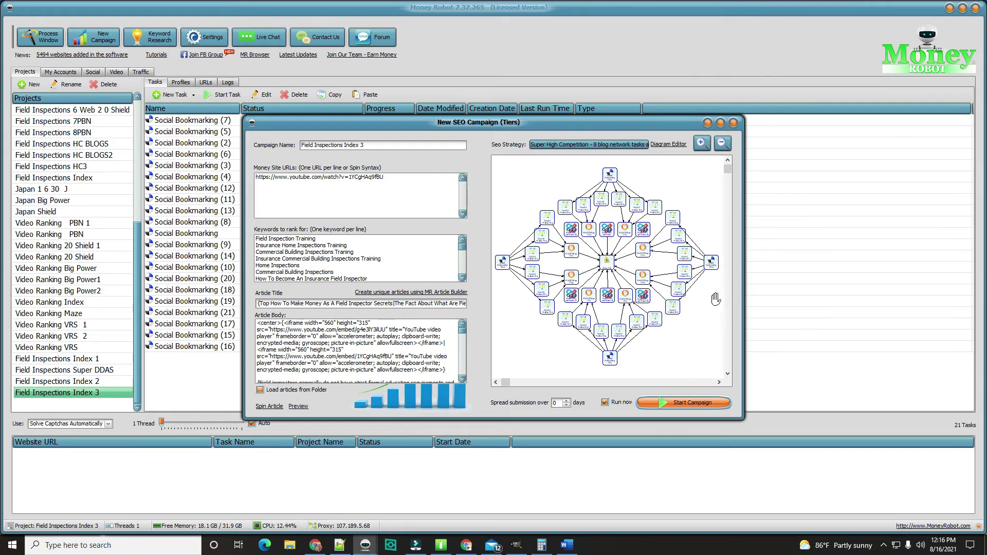
left_click(639, 146)
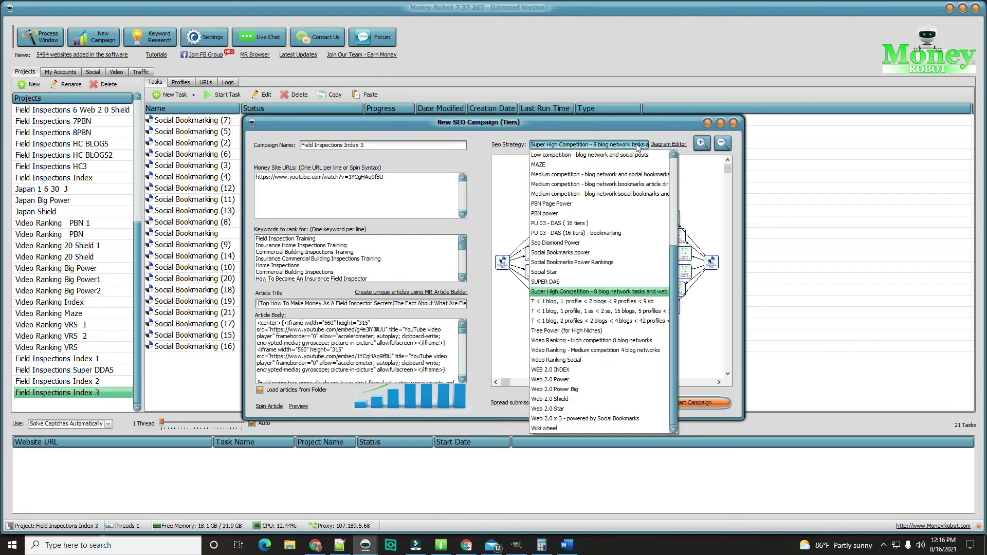
left_click(555, 370)
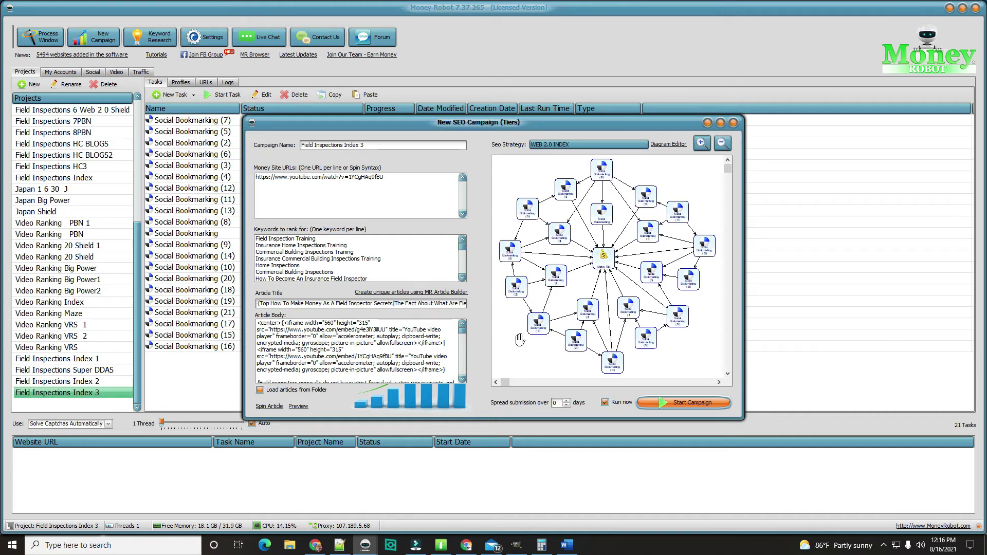
Compare the 1 > 3 > 12 strategy diagram with 1 > 3> 12 + Social Bookmarks, and minimize the campaign dialog.
left_click(645, 145)
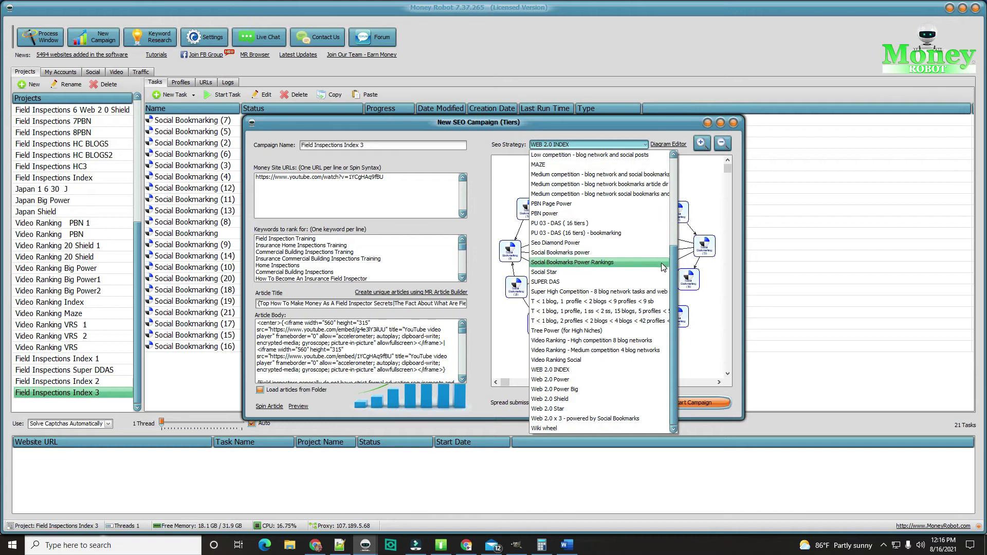
scroll(614, 170, "up", 5)
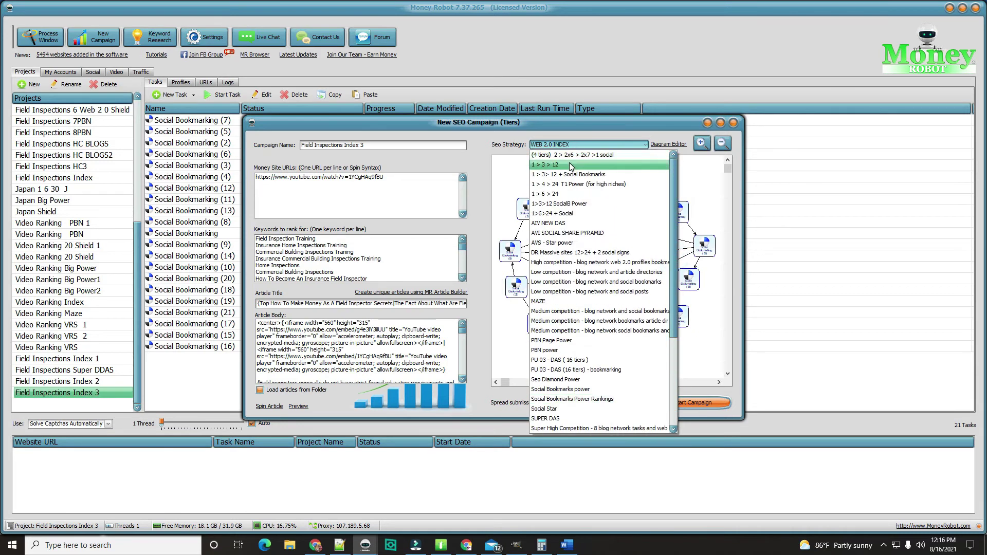
left_click(620, 166)
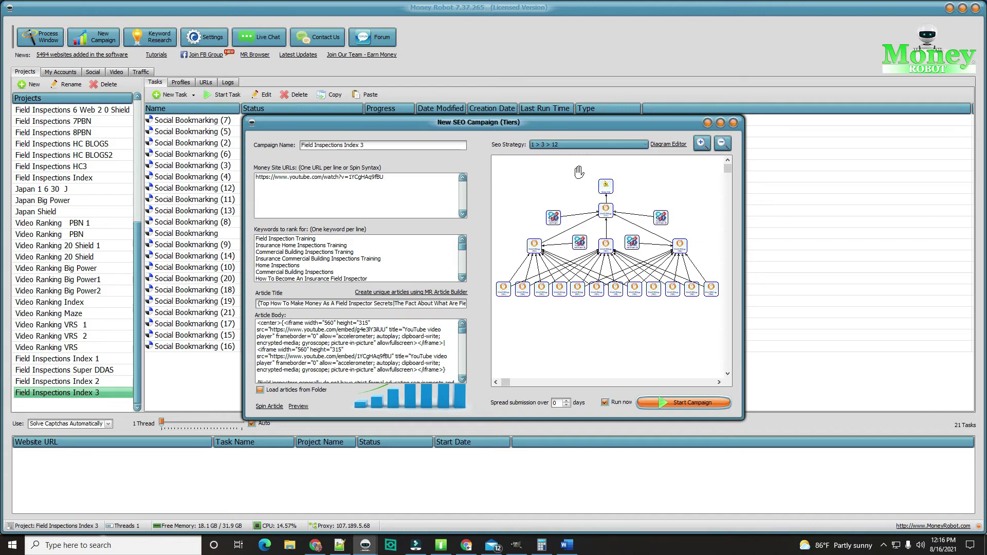
left_click(579, 145)
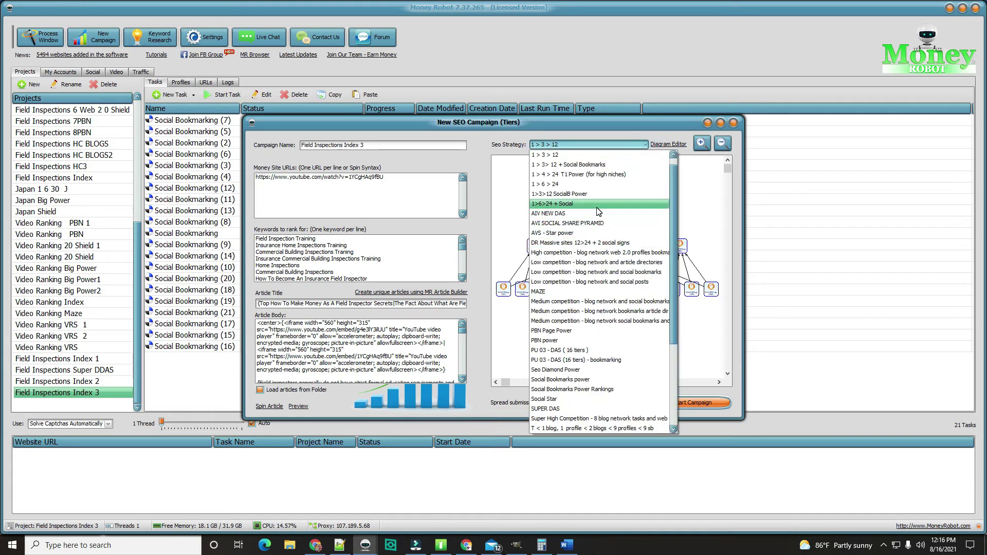
left_click(588, 165)
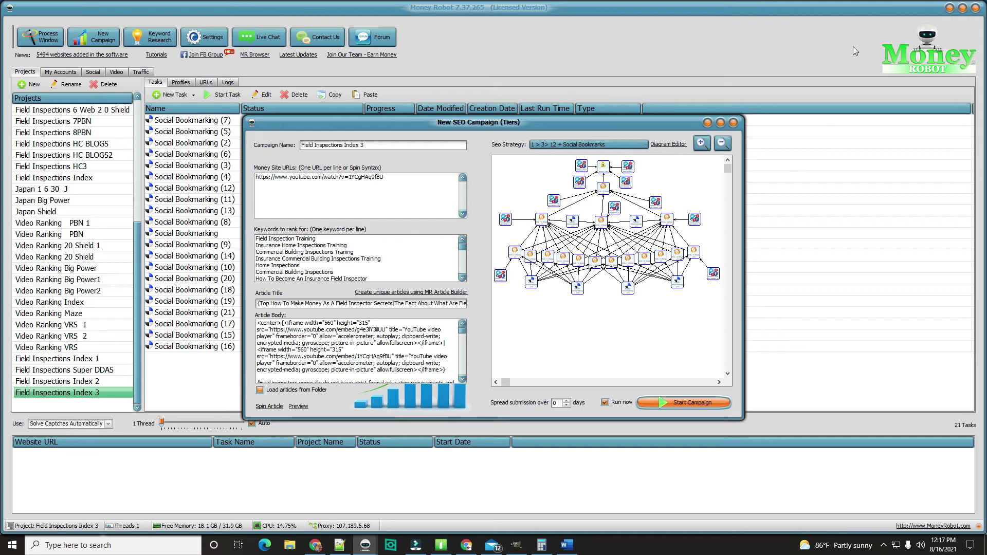
left_click(709, 123)
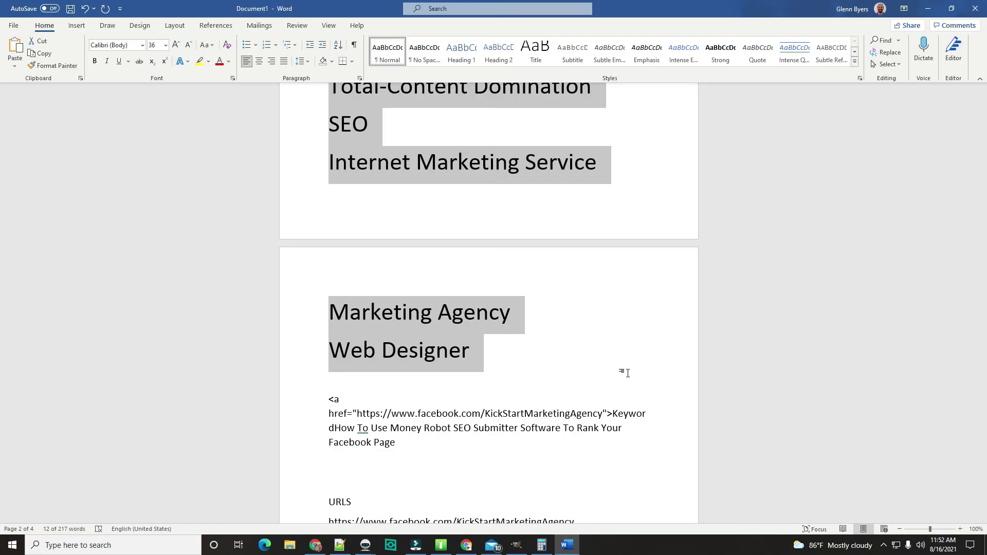
In the Word document, undo the edit that merged the Facebook anchor tag with the title line below it.
scroll(566, 277, "down", 1)
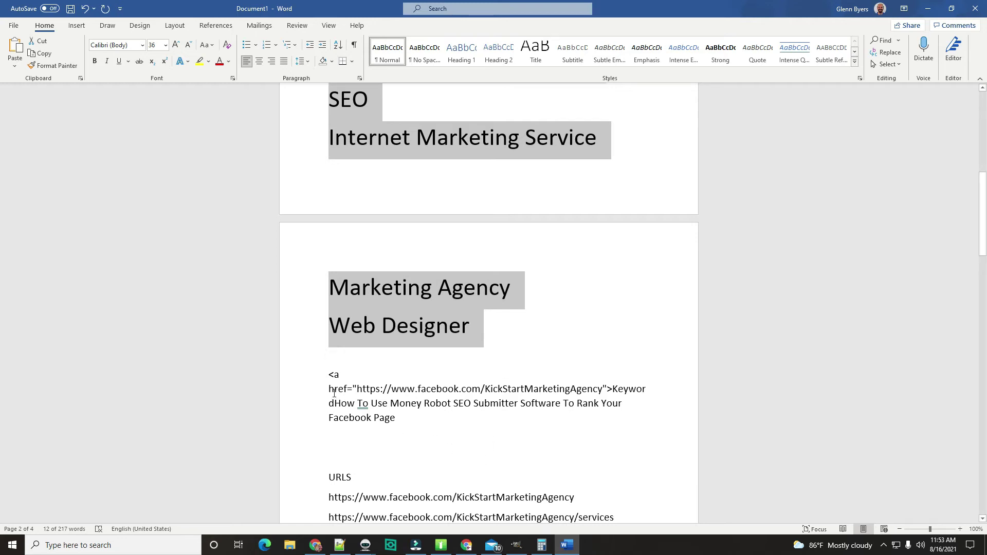
left_click_drag(324, 374, 412, 419)
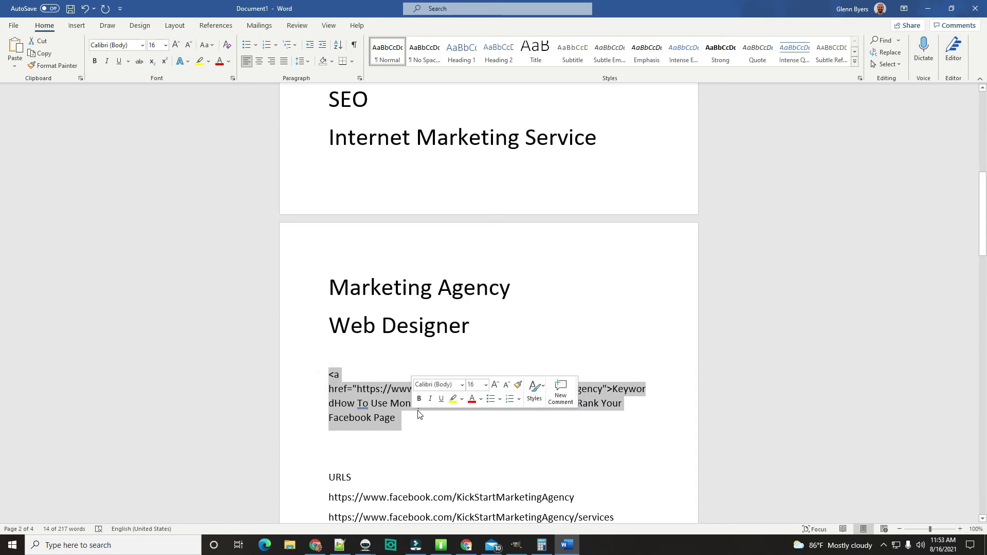
key("ctrl+z")
left_click(459, 421)
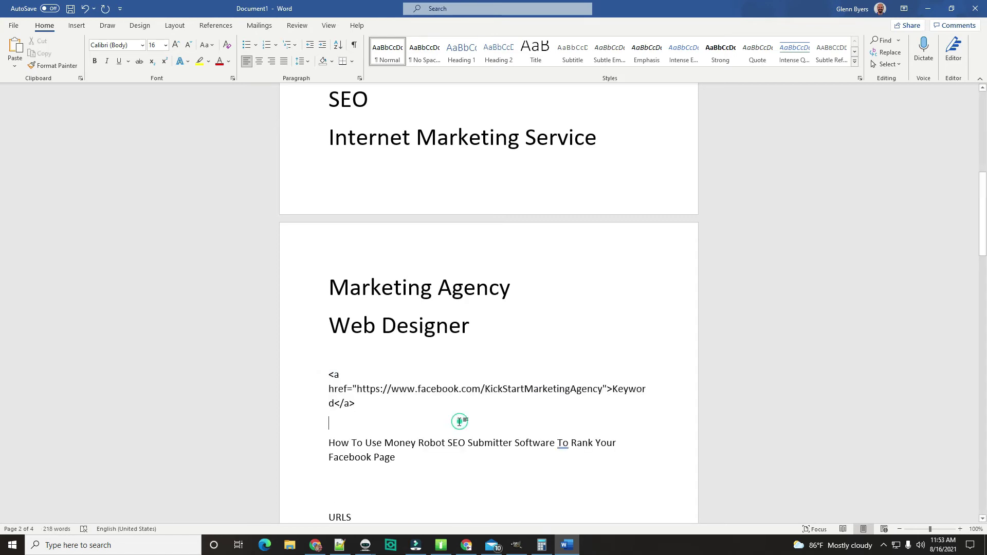
Set the single-URL Facebook anchor tag below Web Designer to font size 28, and select its URL and Keyword parts in turn.
left_click_drag(363, 405, 322, 375)
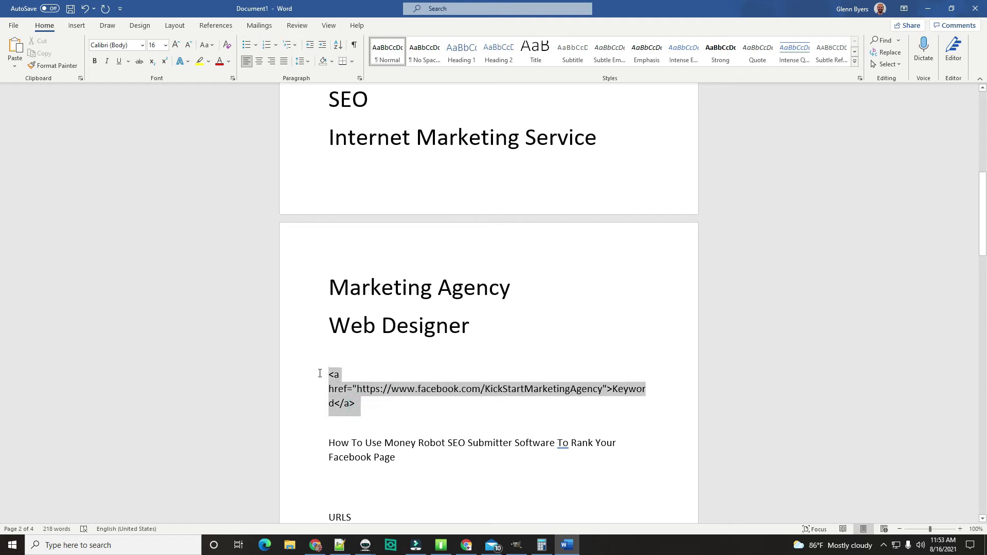
left_click(166, 45)
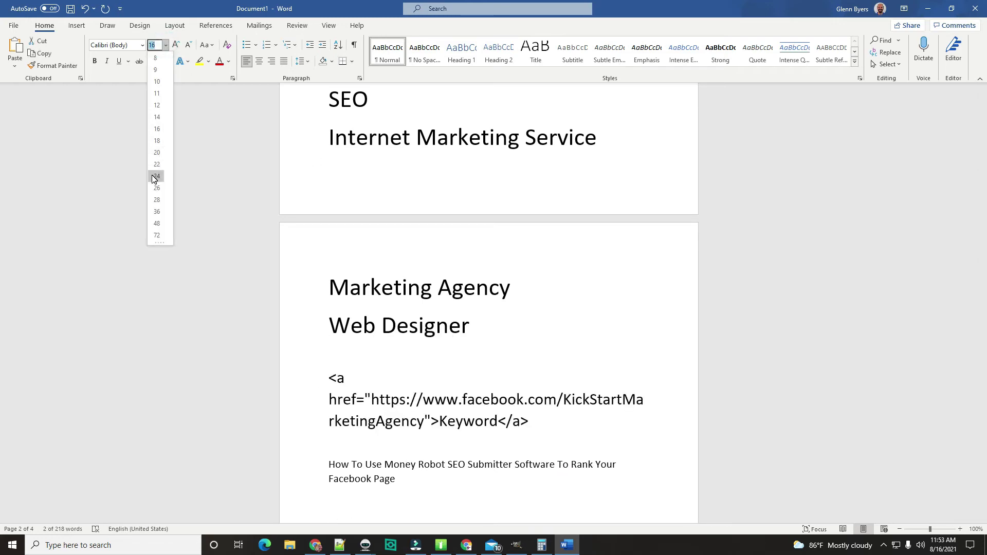
left_click(157, 200)
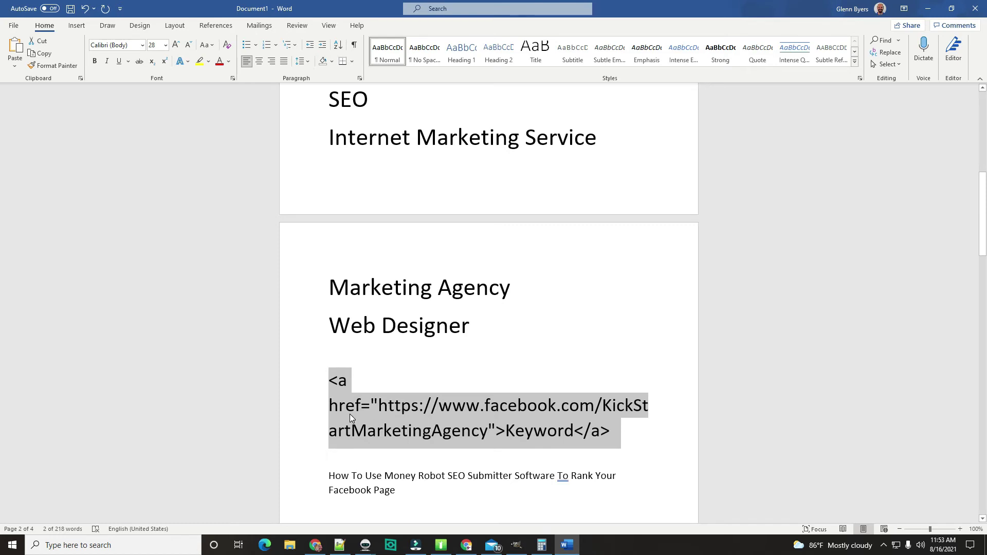
left_click_drag(381, 406, 490, 432)
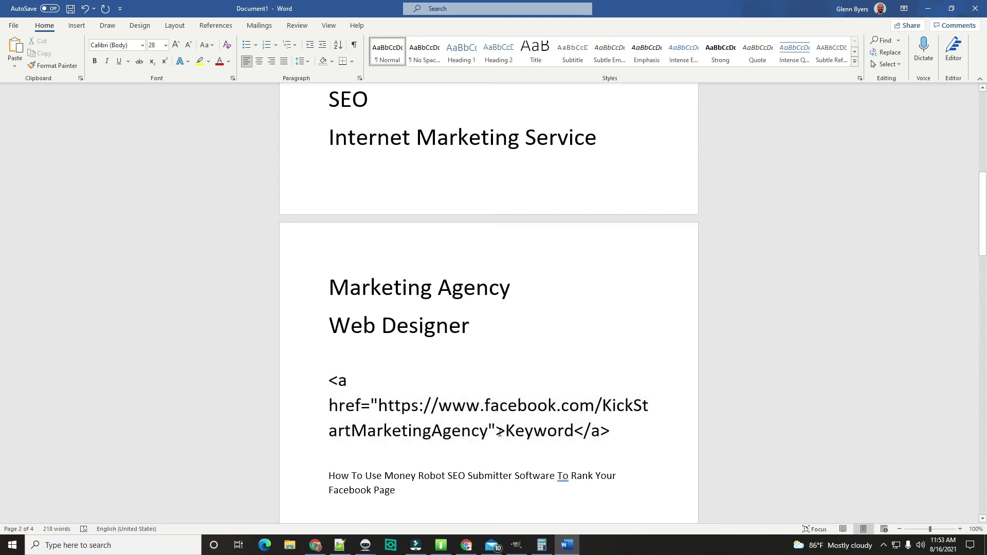
left_click_drag(507, 430, 573, 430)
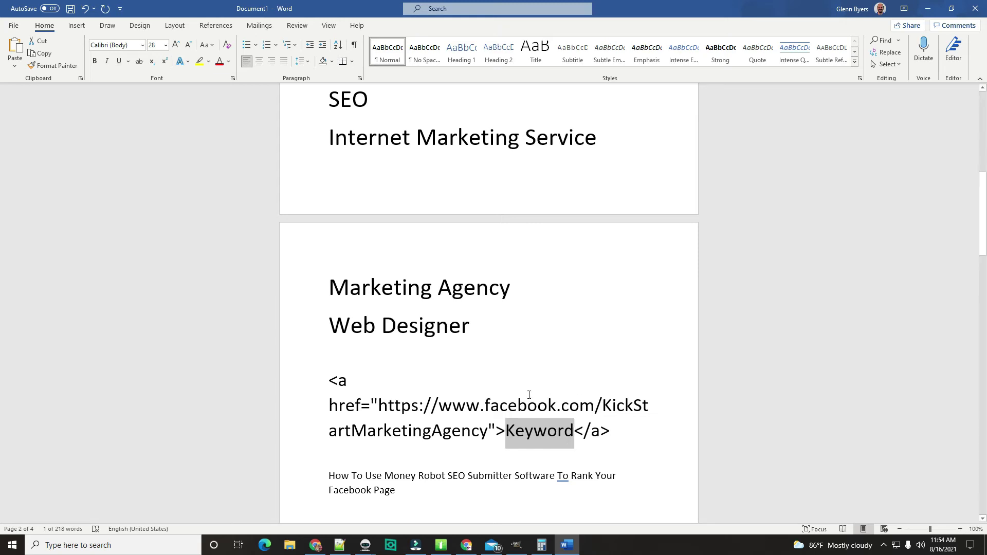
Set the anchor tag with the two spun Facebook URLs, below the second keyword list, to font size 36.
scroll(500, 389, "down", 3)
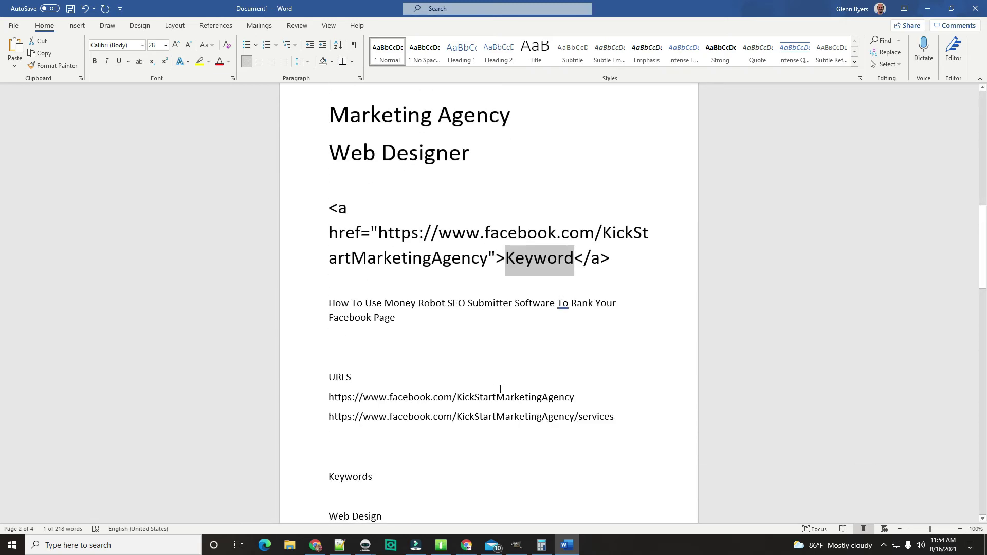
scroll(501, 389, "down", 1)
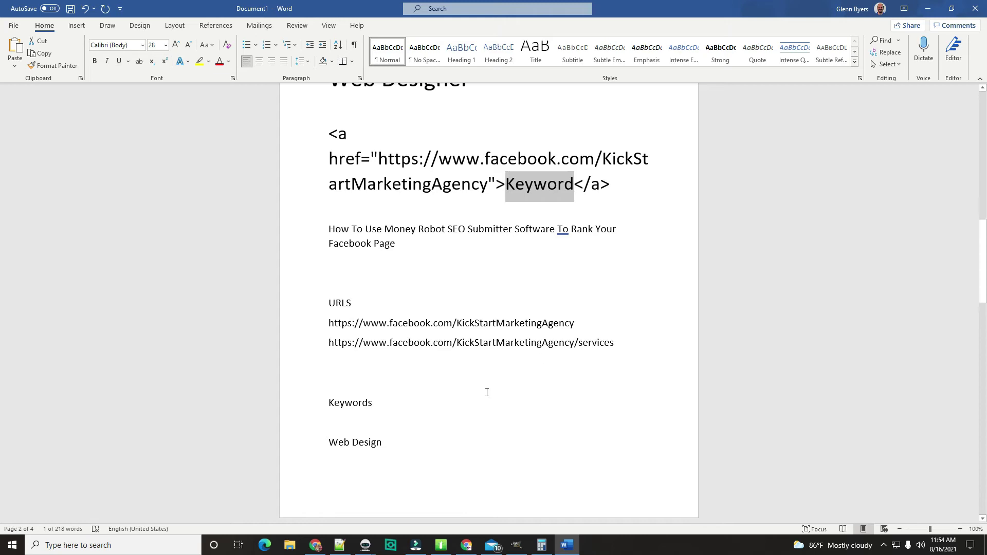
scroll(487, 393, "down", 5)
scroll(481, 395, "down", 1)
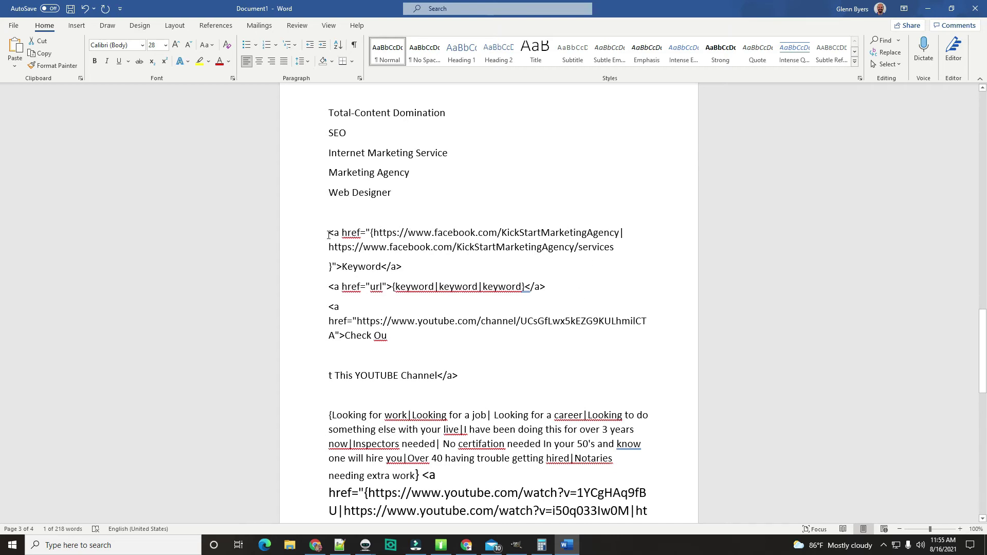
left_click_drag(326, 229, 404, 271)
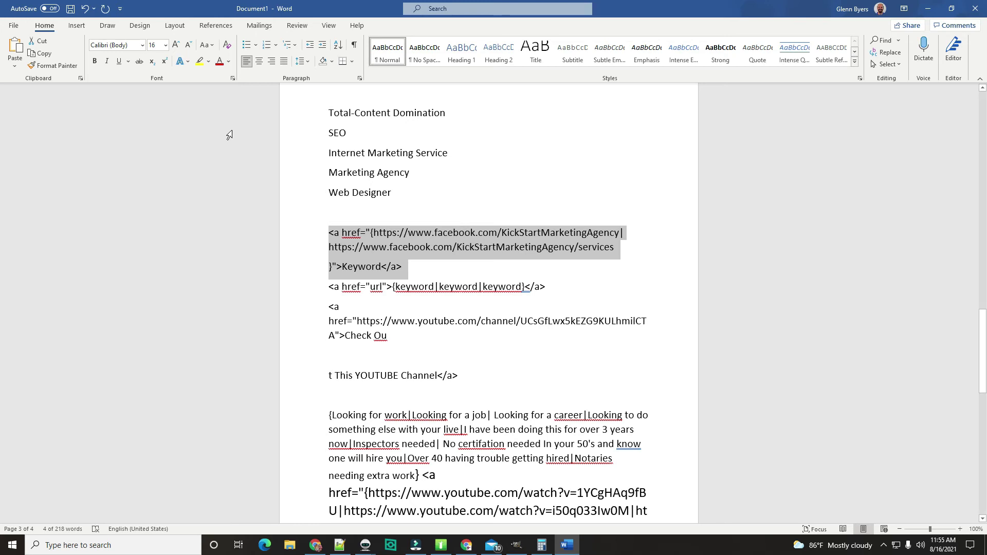
left_click(165, 45)
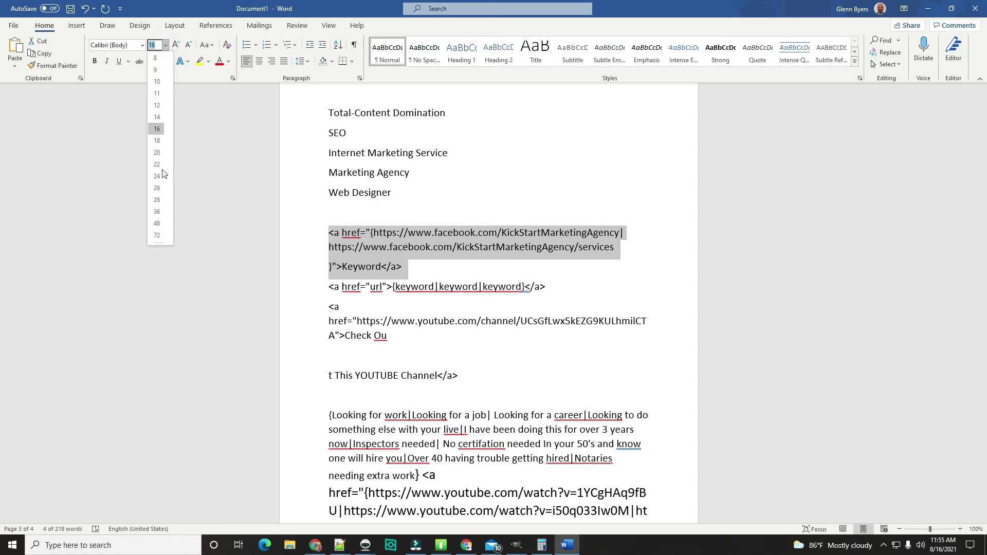
left_click(157, 212)
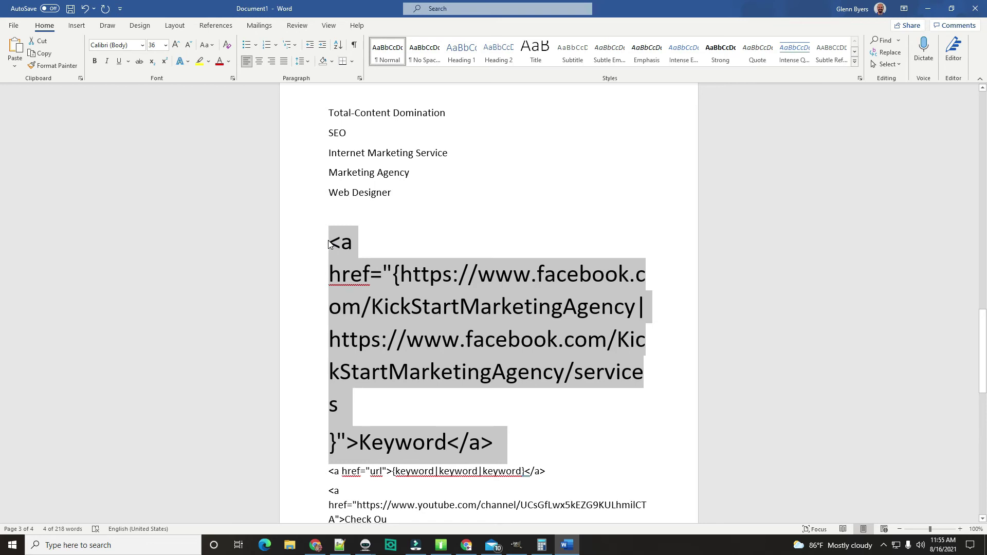
Point out the opening <a href=" and the closing "> around the spun URLs by selecting each part.
left_click(394, 224)
left_click_drag(329, 237, 392, 274)
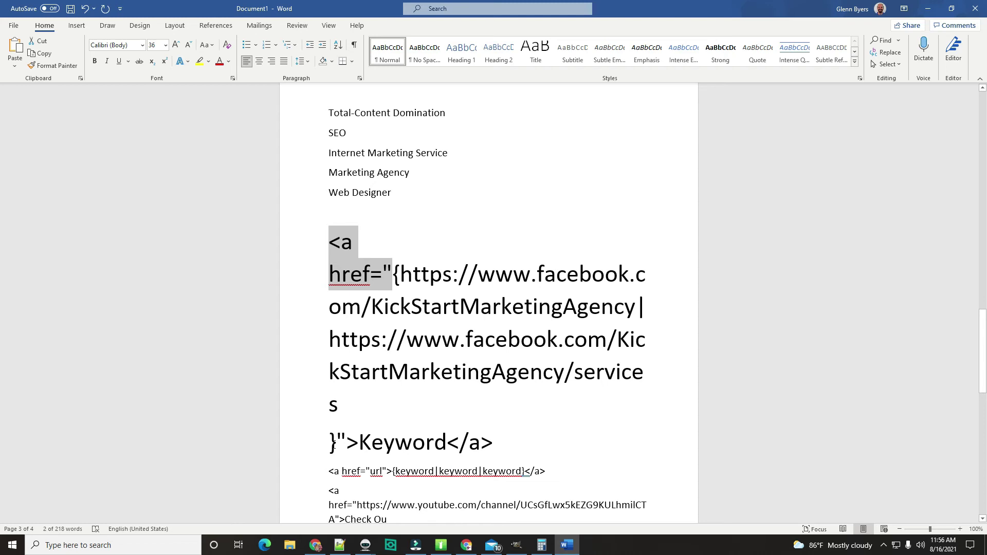
left_click_drag(337, 435, 356, 439)
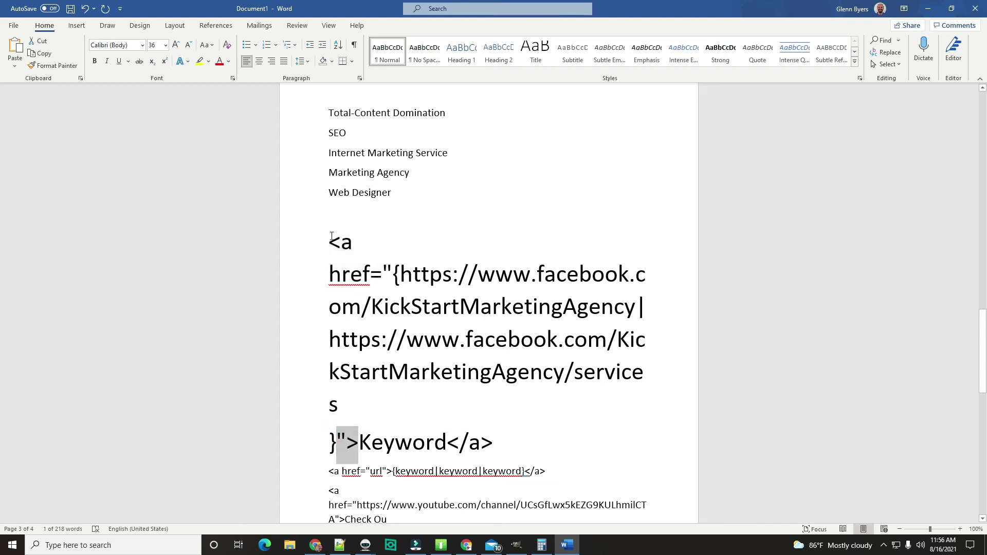
left_click_drag(329, 241, 389, 274)
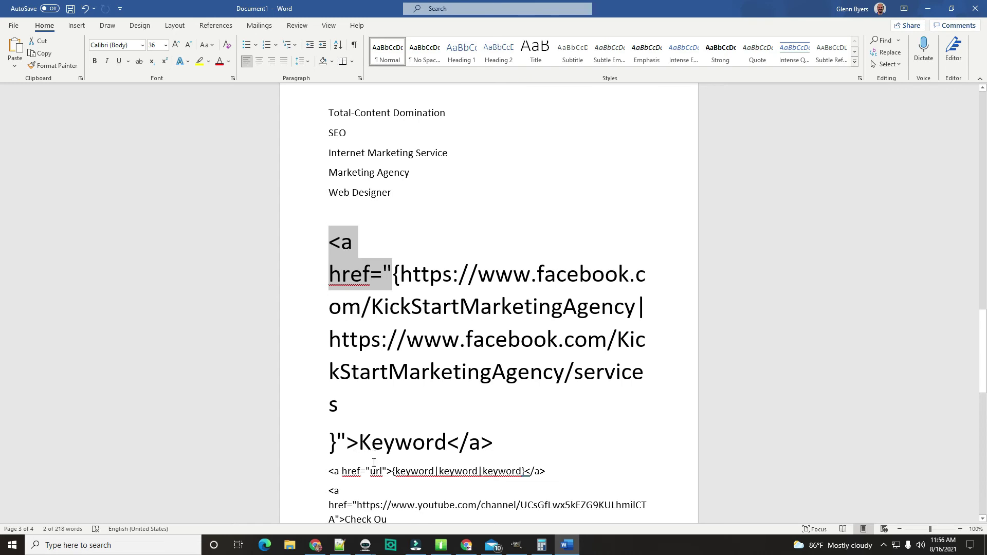
Set the <a href="url">{keyword|keyword|keyword}</a> line to font size 36.
left_click_drag(325, 471, 546, 472)
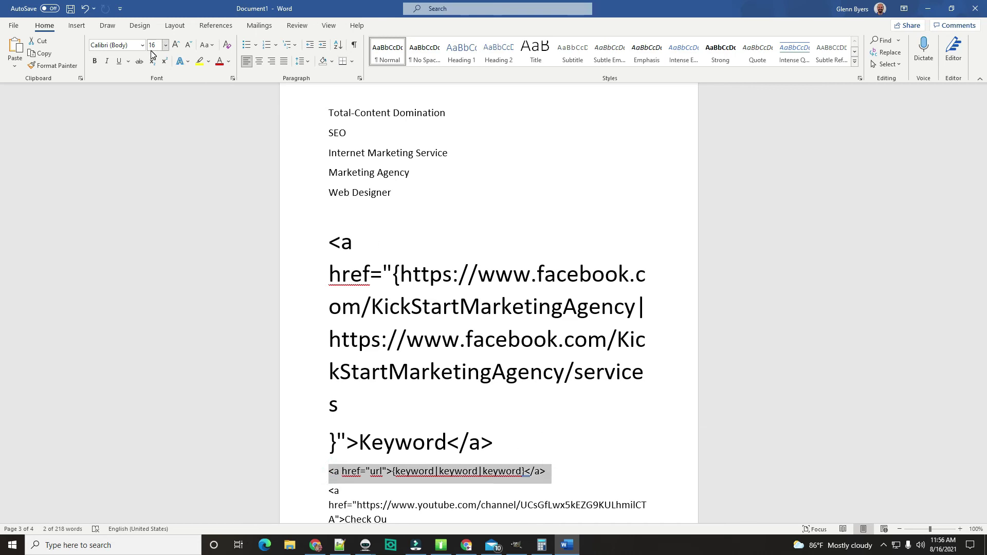
type("36")
key("Return")
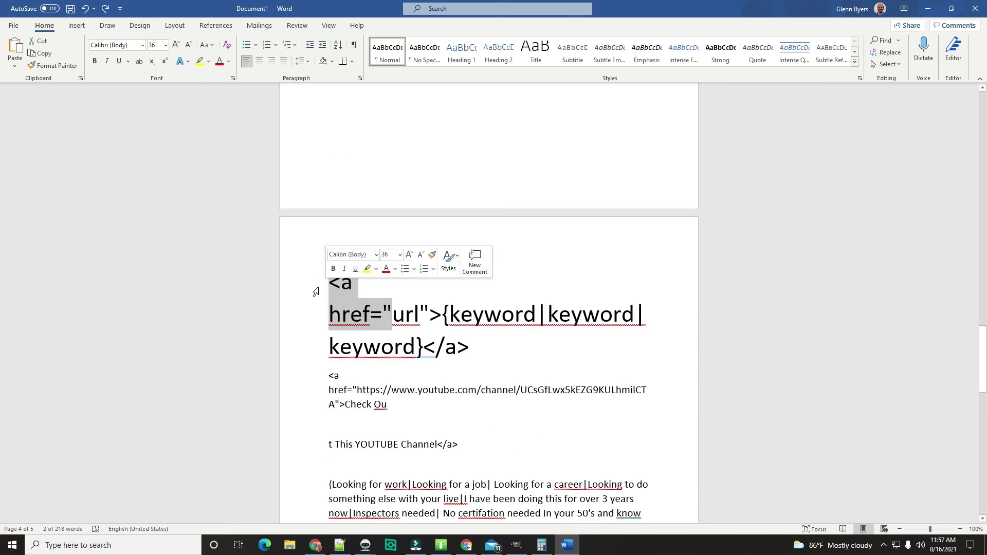
Examine the syntax of the keyword-spin anchor tag by selecting its ">, closing </a> and opening <a parts in turn.
left_click_drag(420, 307, 441, 311)
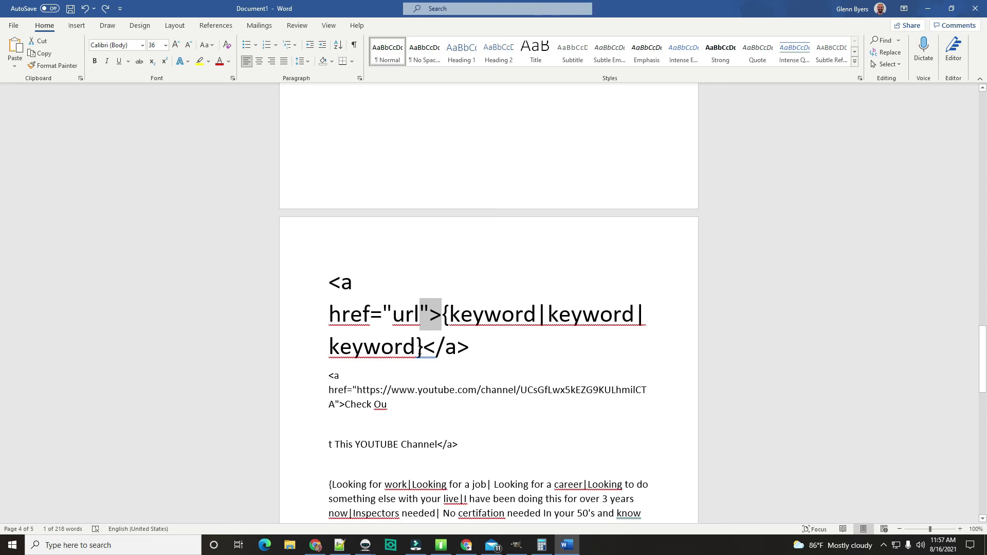
left_click_drag(424, 342, 469, 347)
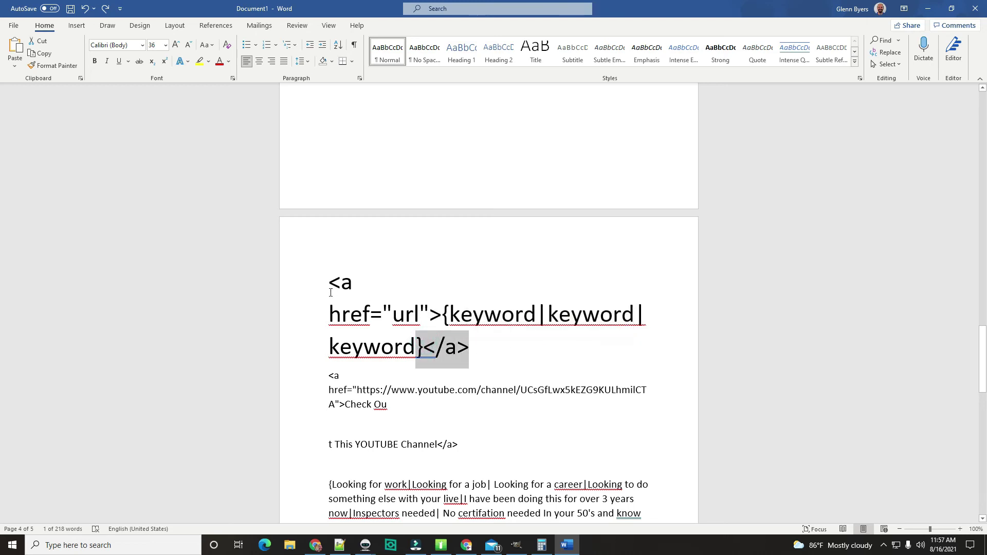
left_click(322, 280)
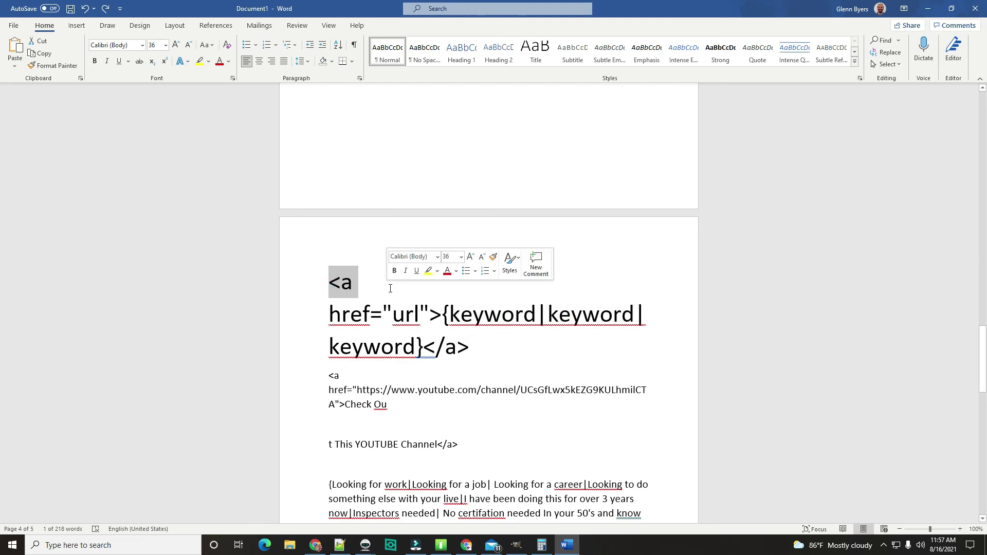
left_click_drag(471, 351, 440, 352)
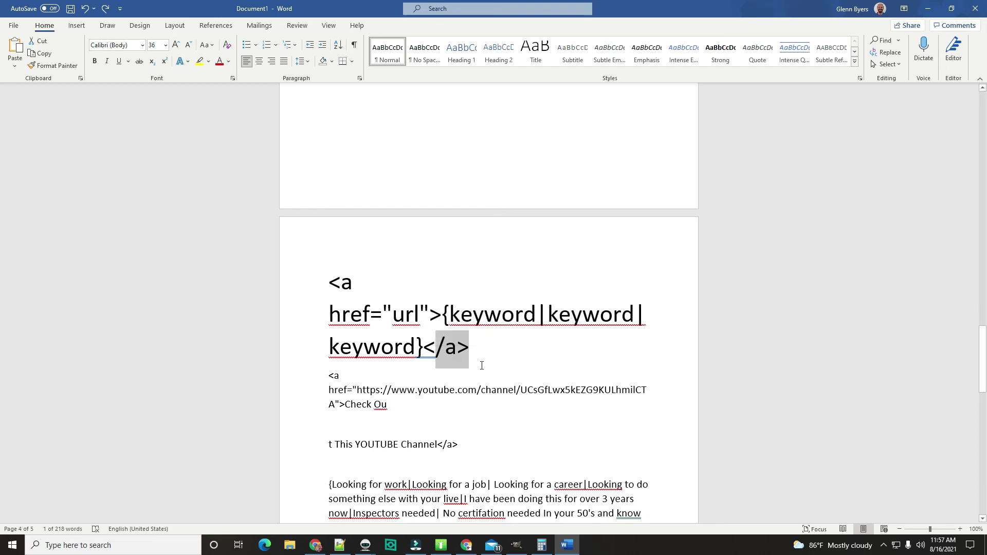
left_click(341, 282)
left_click_drag(341, 282, 288, 276)
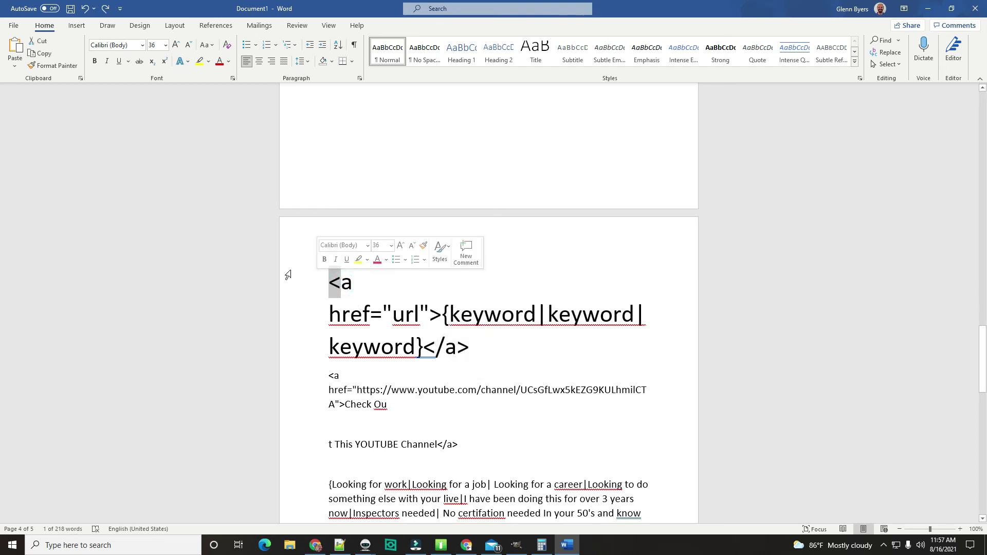
left_click(288, 276)
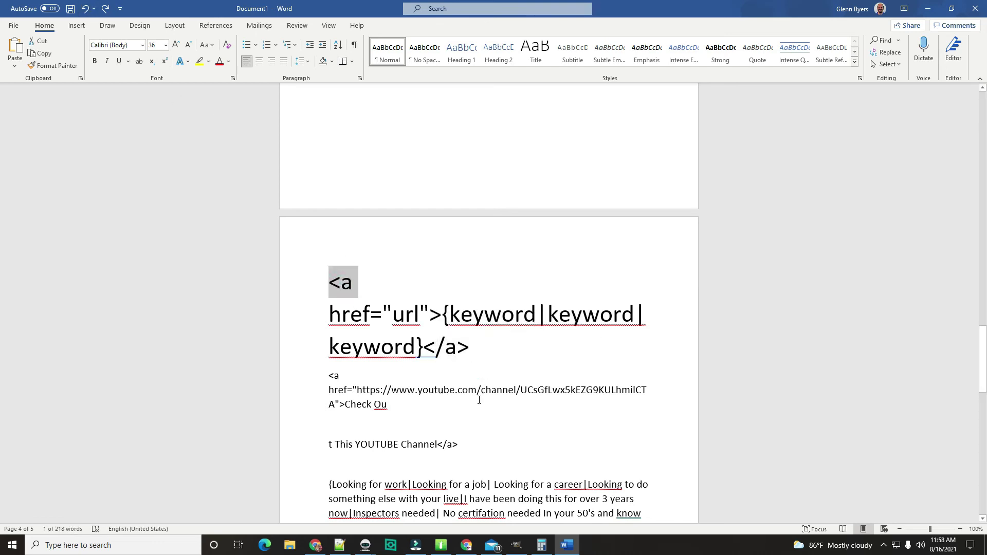
Enclose the url placeholder in the large keyword-spin anchor tag in curly braces, so it reads href="{url}".
left_click_drag(500, 352, 324, 284)
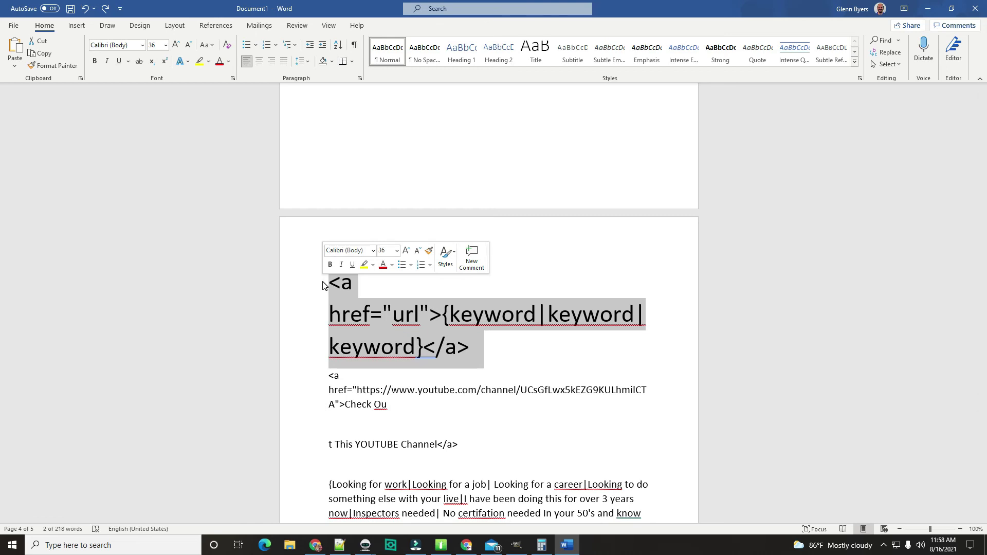
right_click(396, 317)
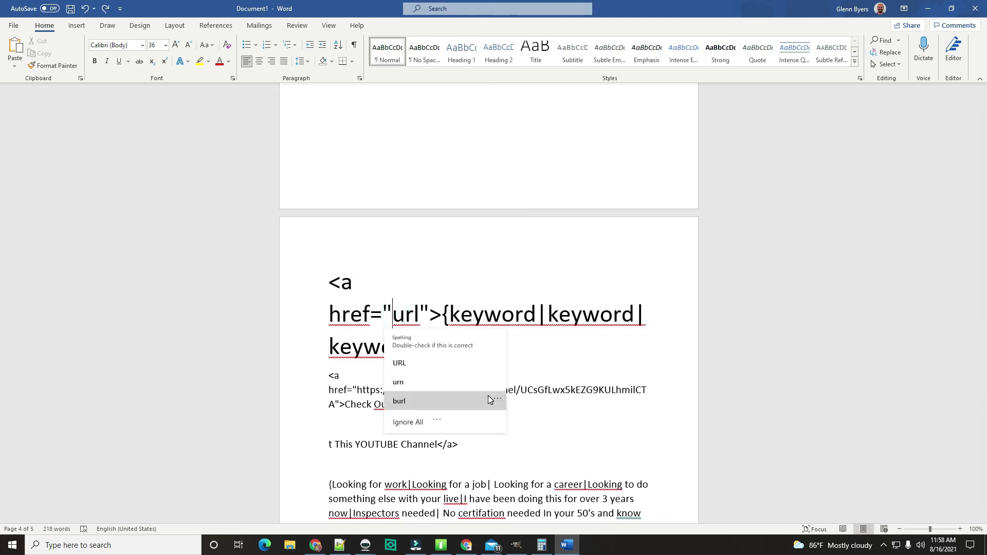
type("{")
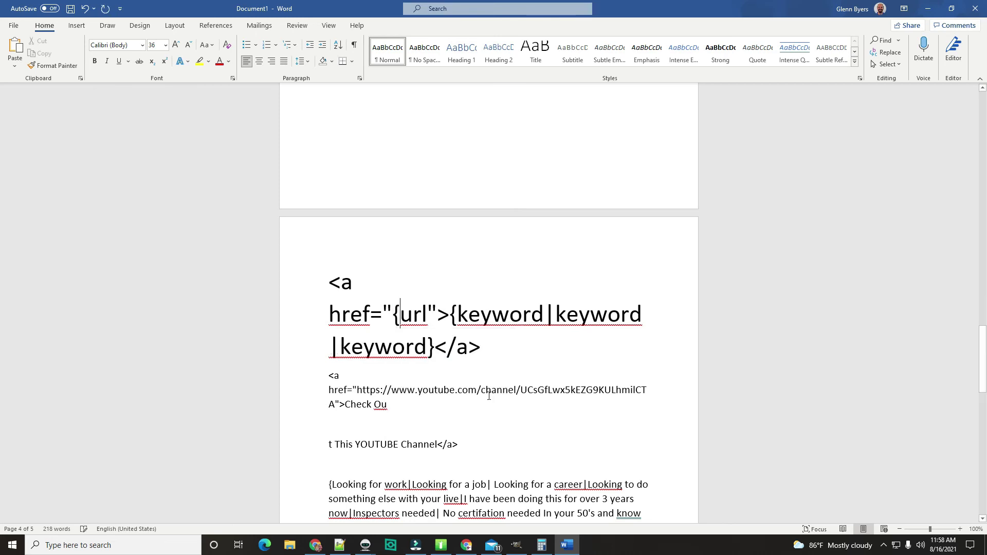
left_click(432, 318)
type("}")
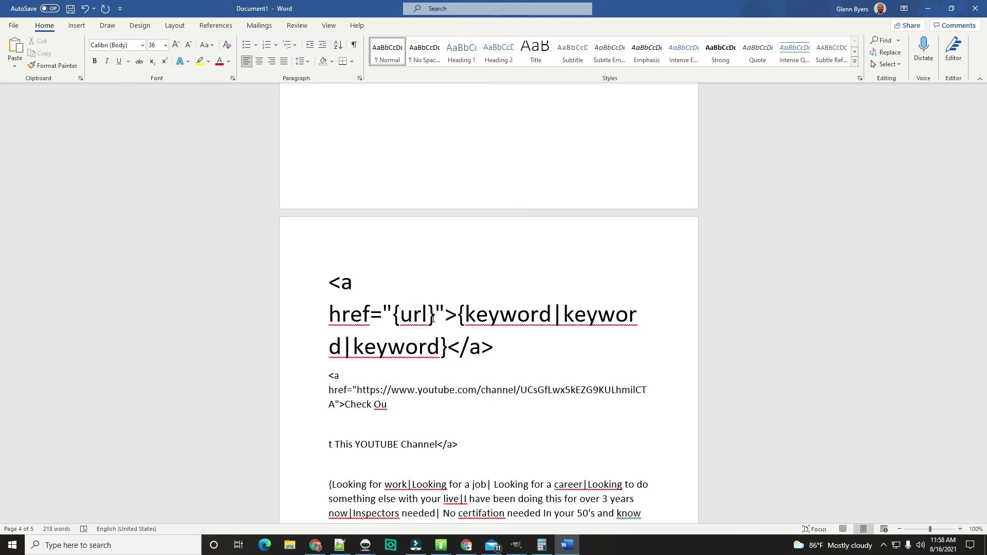
Add two more URL placeholders inside the braces, separated by vertical bars, so the spin reads {url|url|Url}.
left_click(426, 318)
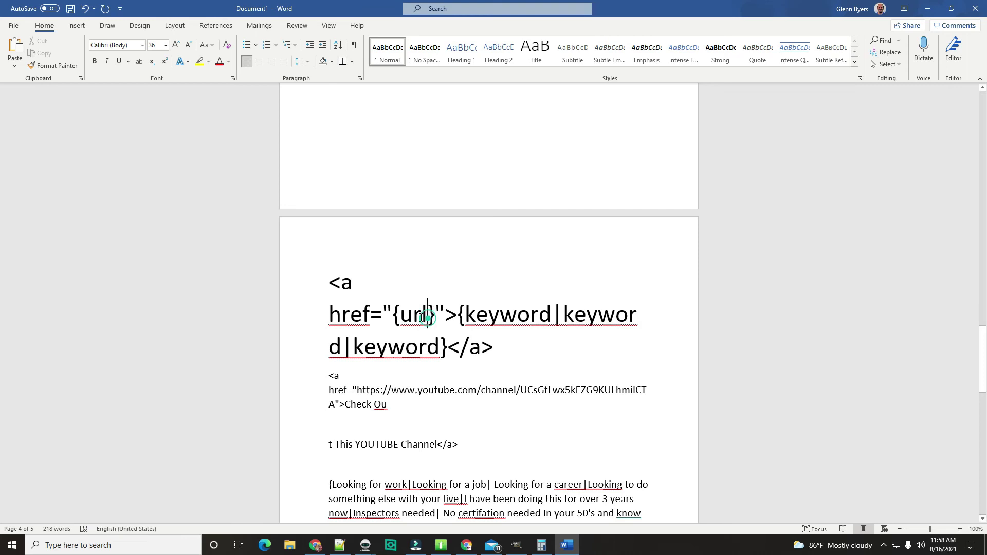
type("|")
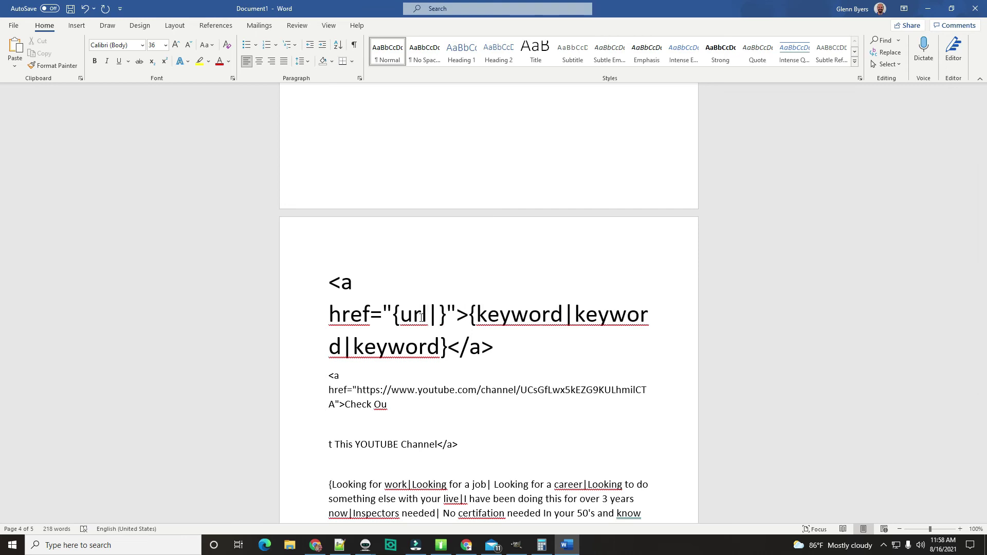
type("url")
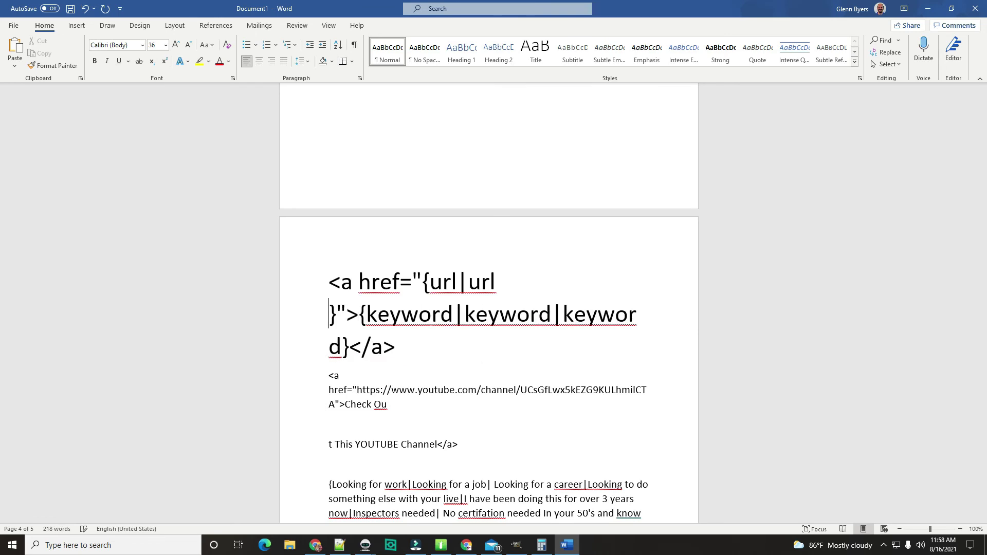
key("BackSpace")
type("\\Url}\">{keyword|")
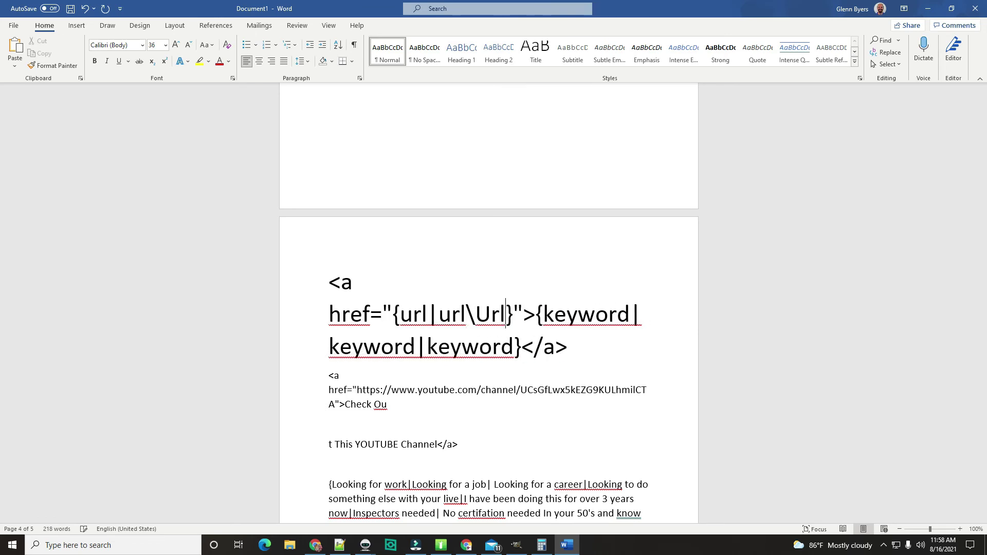
left_click(468, 313)
key("Delete")
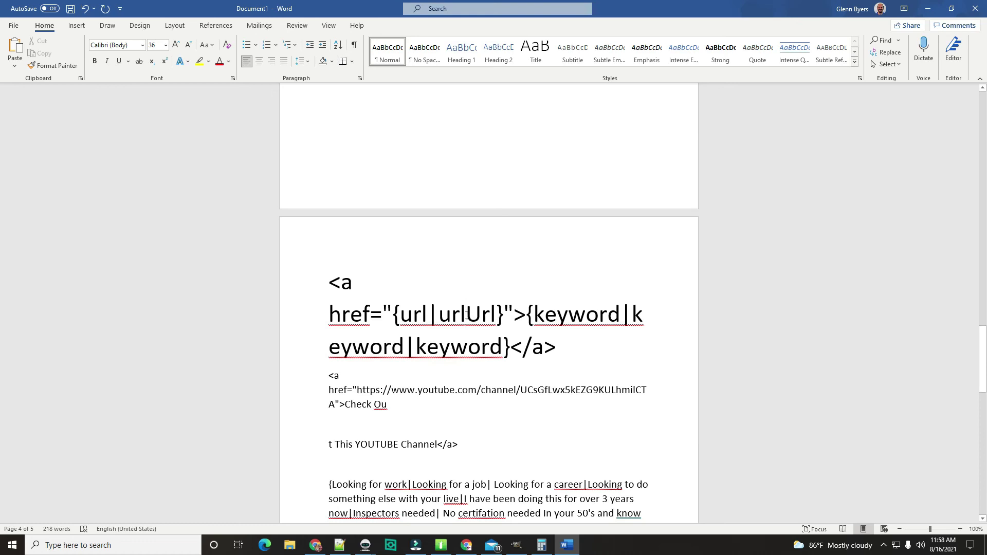
type("|")
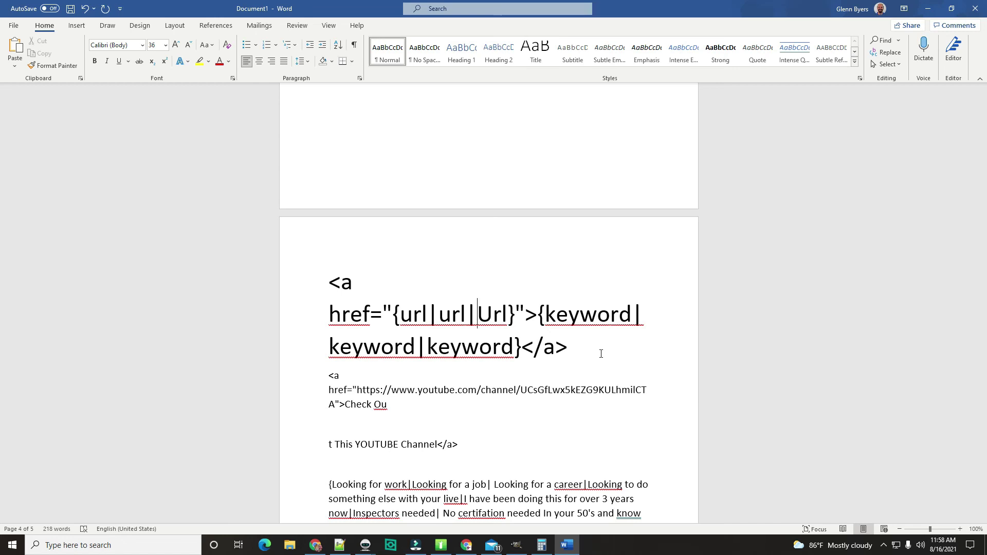
Point out the "> after the URL spin, the opening <a and the closing </a> of the anchor tag by selecting them.
double_click(526, 314)
left_click_drag(522, 347, 535, 347)
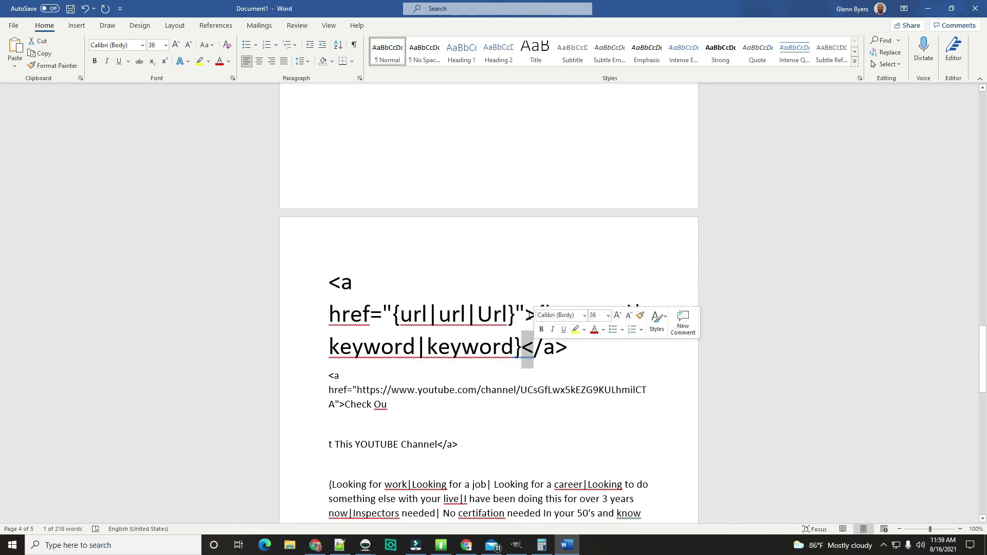
left_click_drag(570, 347, 522, 347)
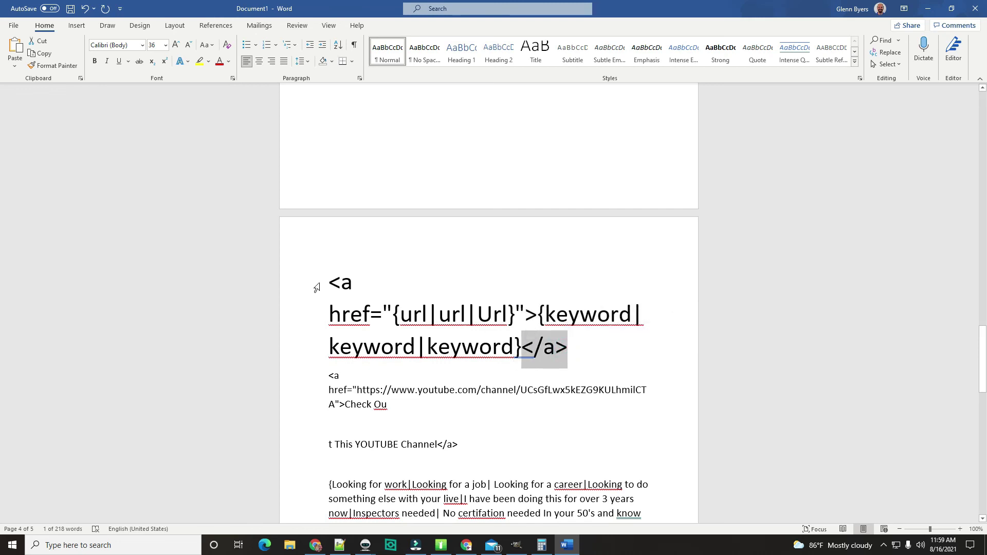
left_click_drag(320, 283, 363, 284)
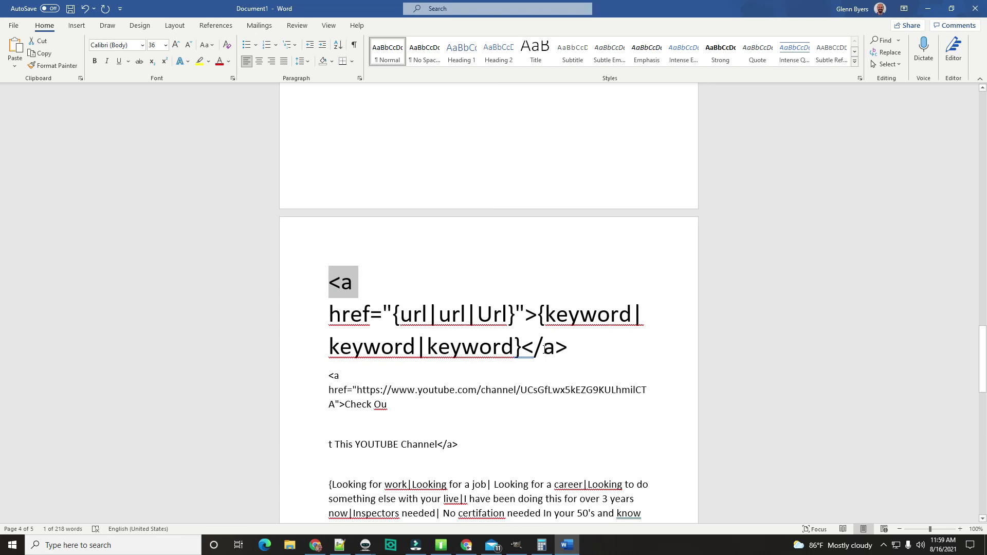
left_click_drag(516, 347, 571, 352)
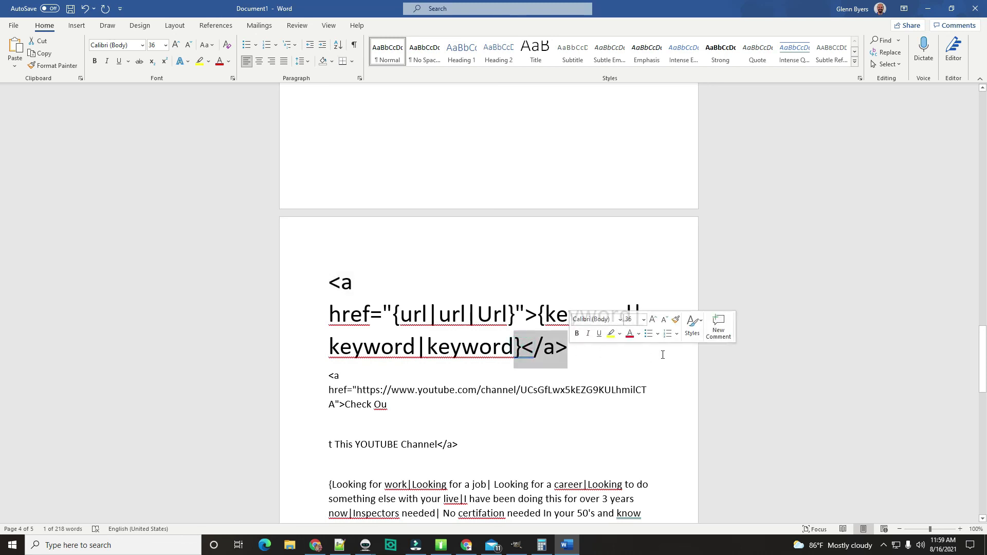
left_click(618, 189)
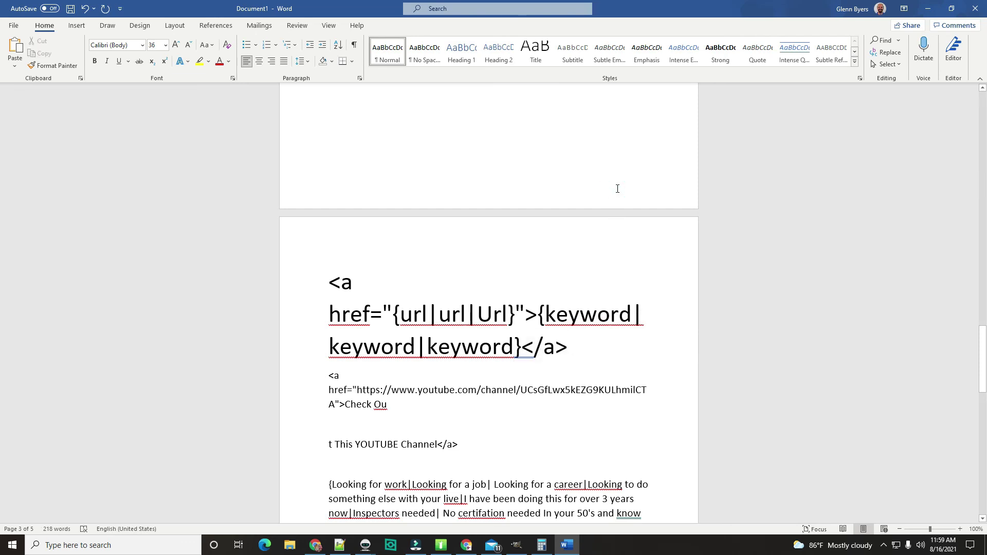